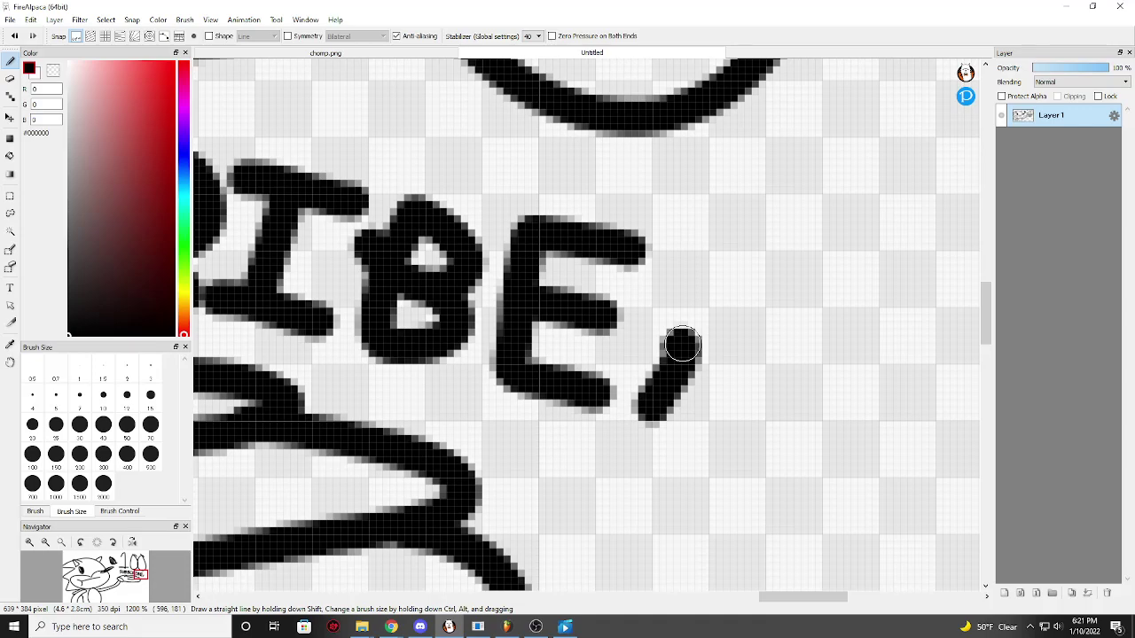
- Draw the final letter R to complete the word SUBSCRIBER above the open hand
mouse_move(681, 345)
left_mouse_down()
mouse_move(691, 241)
mouse_move(756, 274)
mouse_move(758, 310)
mouse_move(721, 339)
mouse_move(675, 350)
mouse_move(718, 408)
mouse_move(734, 460)
left_mouse_up()
scroll(674, 253, "down", 4)
scroll(594, 241, "up", 4)
scroll(654, 245, "up", 1)
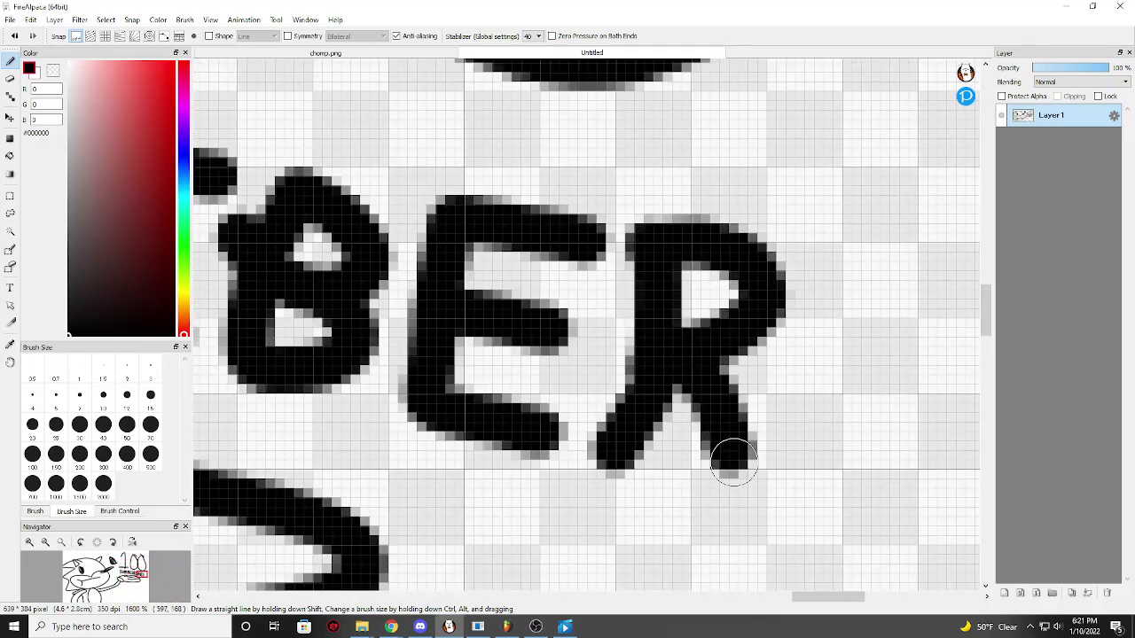
- Look over the whole drawing, checking the SUBSCRIBER lettering and the empty space below the outstretched arm
scroll(734, 459, "down", 7)
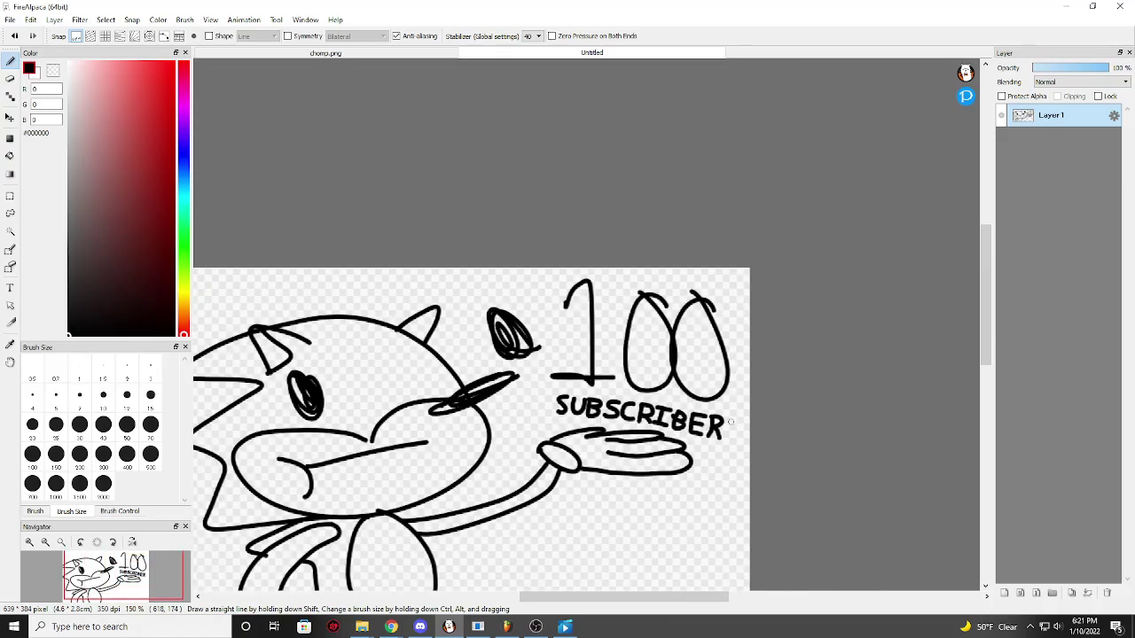
scroll(731, 422, "down", 2)
scroll(636, 401, "up", 2)
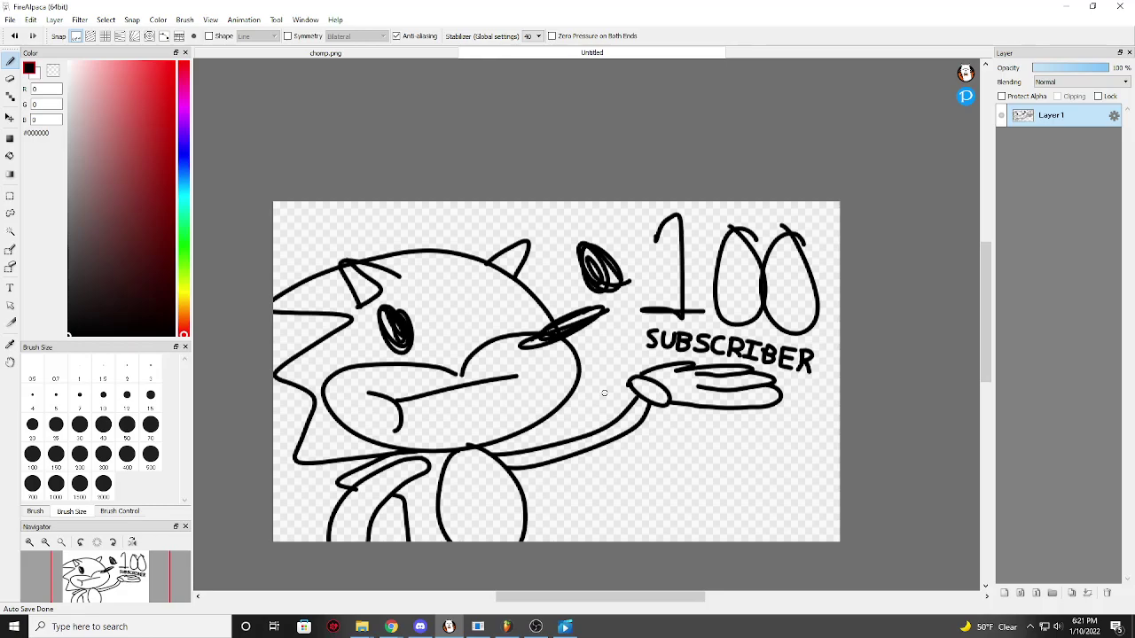
scroll(604, 393, "up", 2)
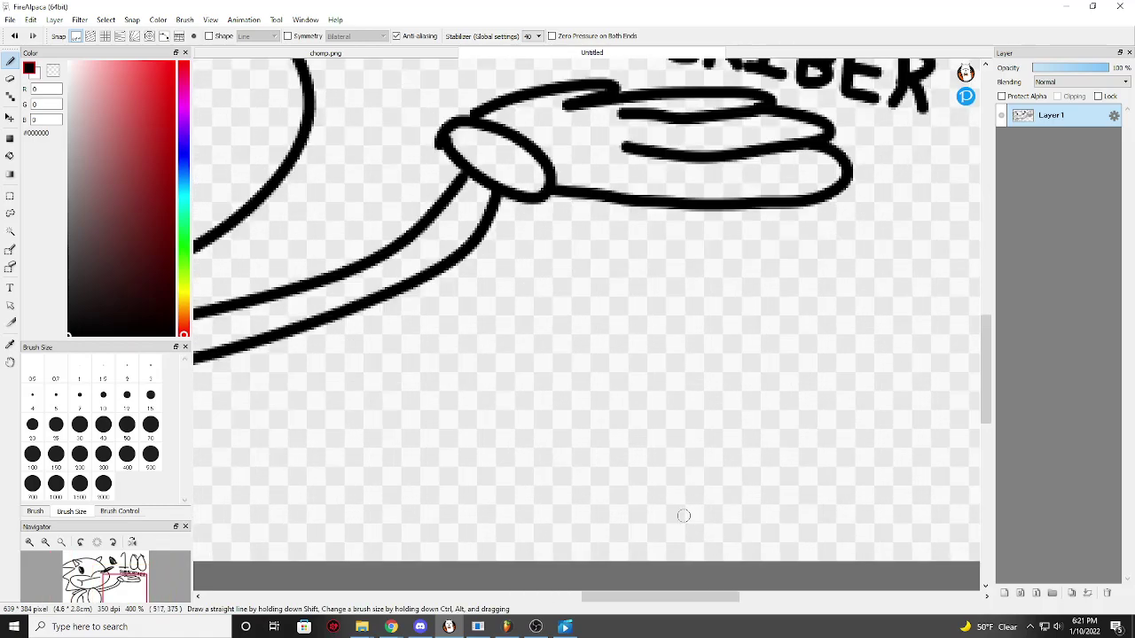
scroll(580, 274, "down", 1)
scroll(603, 223, "down", 1)
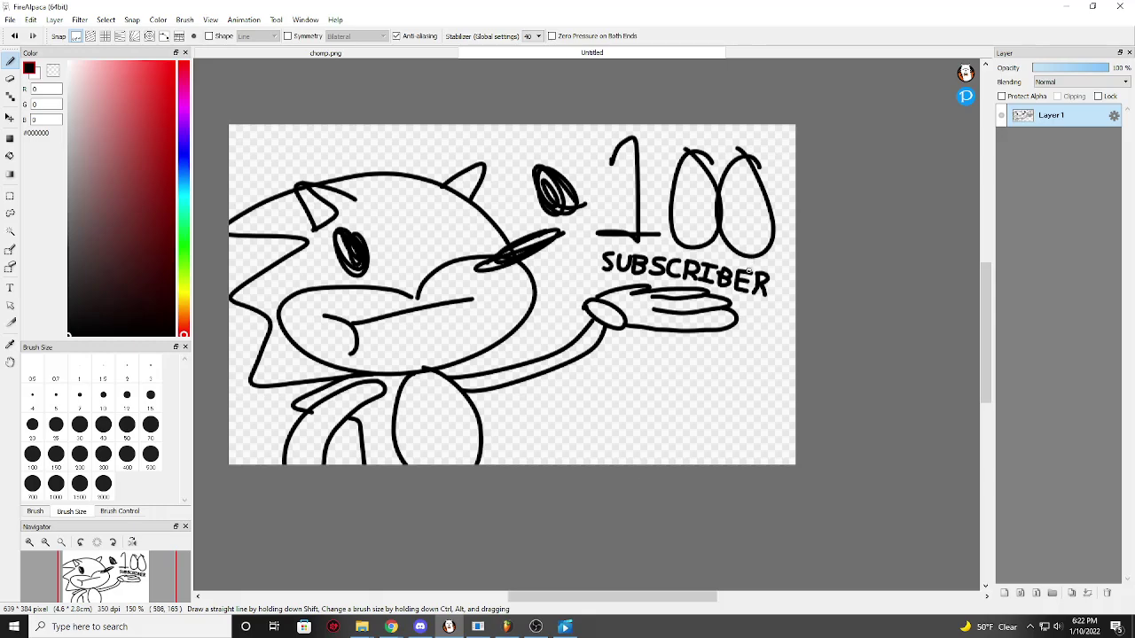
scroll(770, 366, "up", 4)
scroll(753, 378, "down", 2)
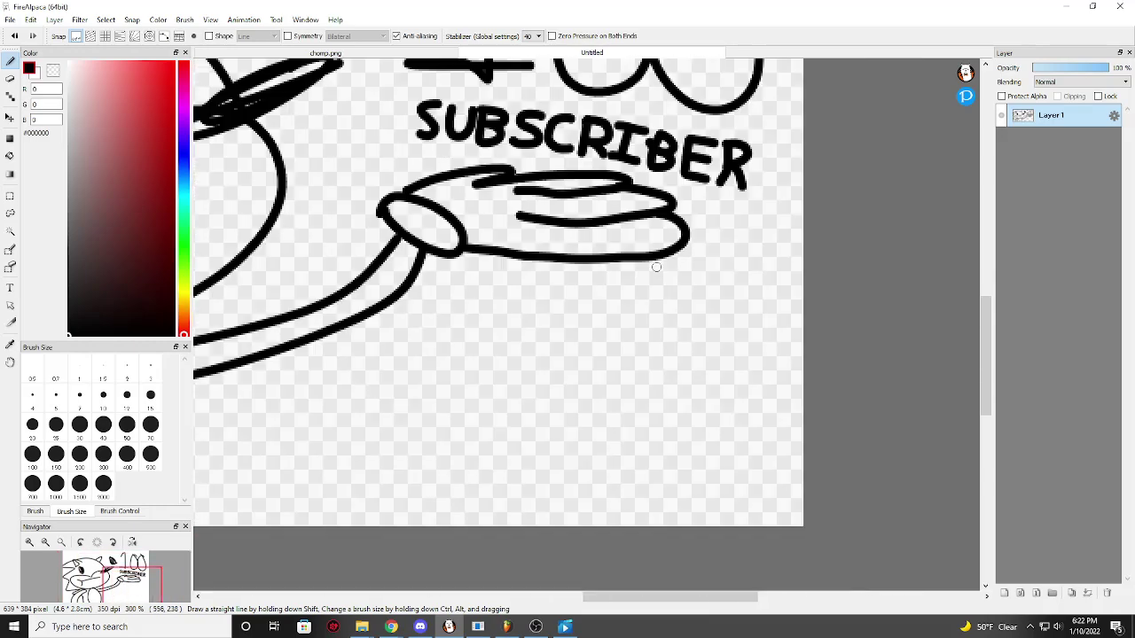
scroll(564, 439, "down", 4)
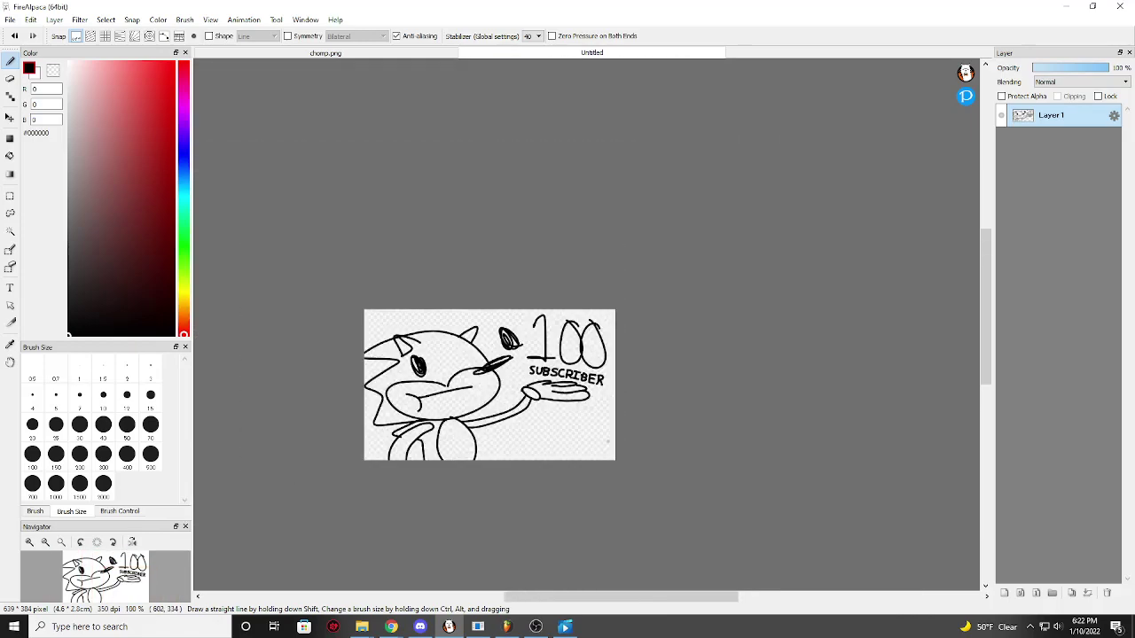
scroll(480, 395, "up", 2)
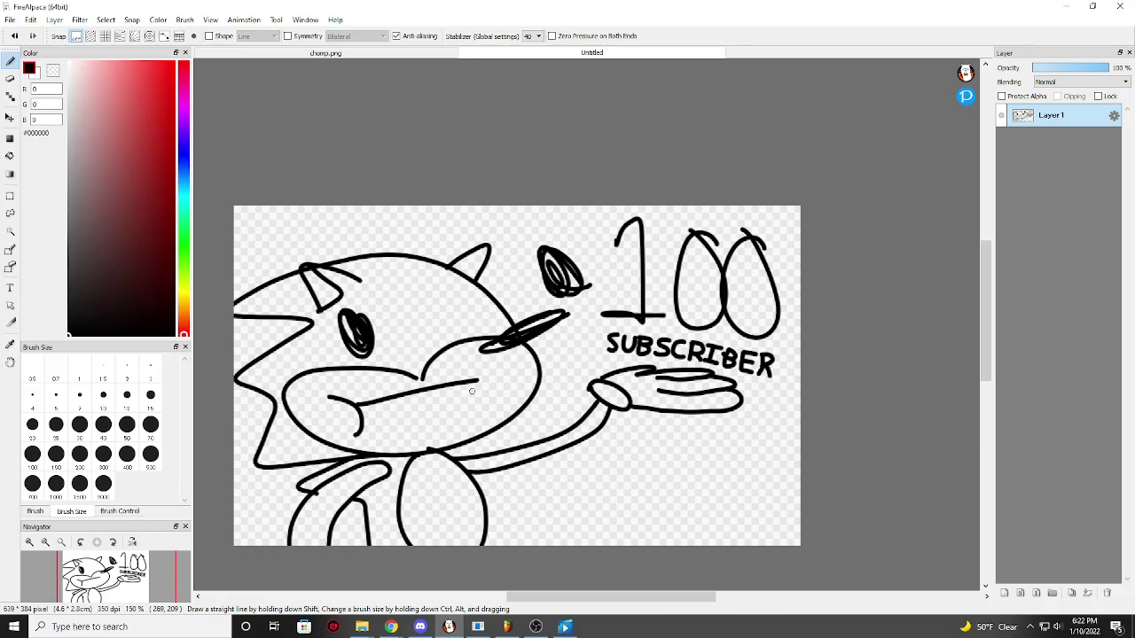
scroll(462, 388, "up", 1)
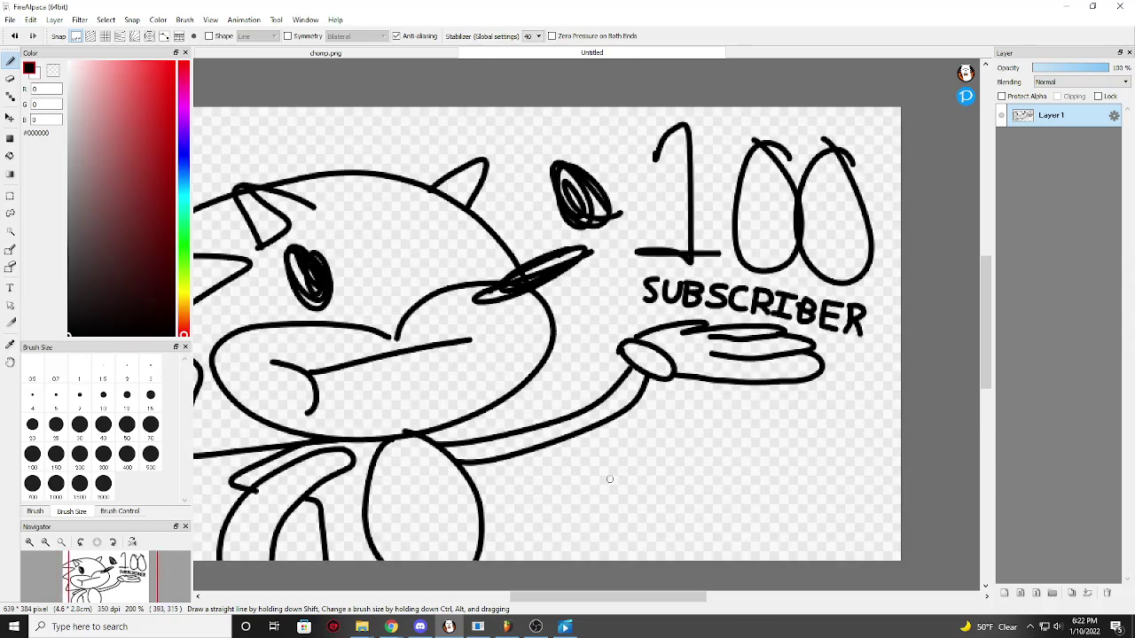
- Draw a wide muzzle with jagged cheek tufts and a filled black nose at the canvas's lower edge, below the hand
scroll(608, 482, "up", 3)
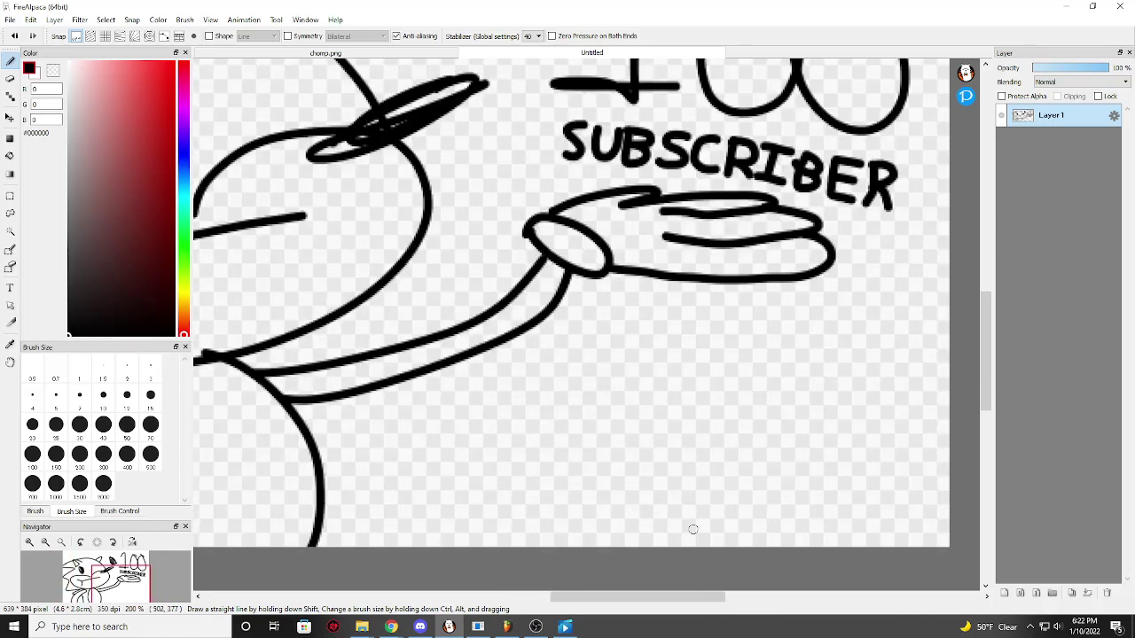
scroll(585, 452, "down", 2)
scroll(506, 395, "up", 2)
mouse_move(513, 423)
left_mouse_down()
mouse_move(445, 426)
mouse_move(411, 453)
mouse_move(422, 529)
mouse_move(676, 582)
mouse_move(887, 508)
mouse_move(894, 490)
mouse_move(814, 461)
mouse_move(841, 416)
mouse_move(738, 438)
mouse_move(658, 425)
mouse_move(524, 438)
mouse_move(518, 427)
mouse_move(589, 439)
left_mouse_up()
scroll(603, 435, "down", 3)
scroll(612, 432, "up", 3)
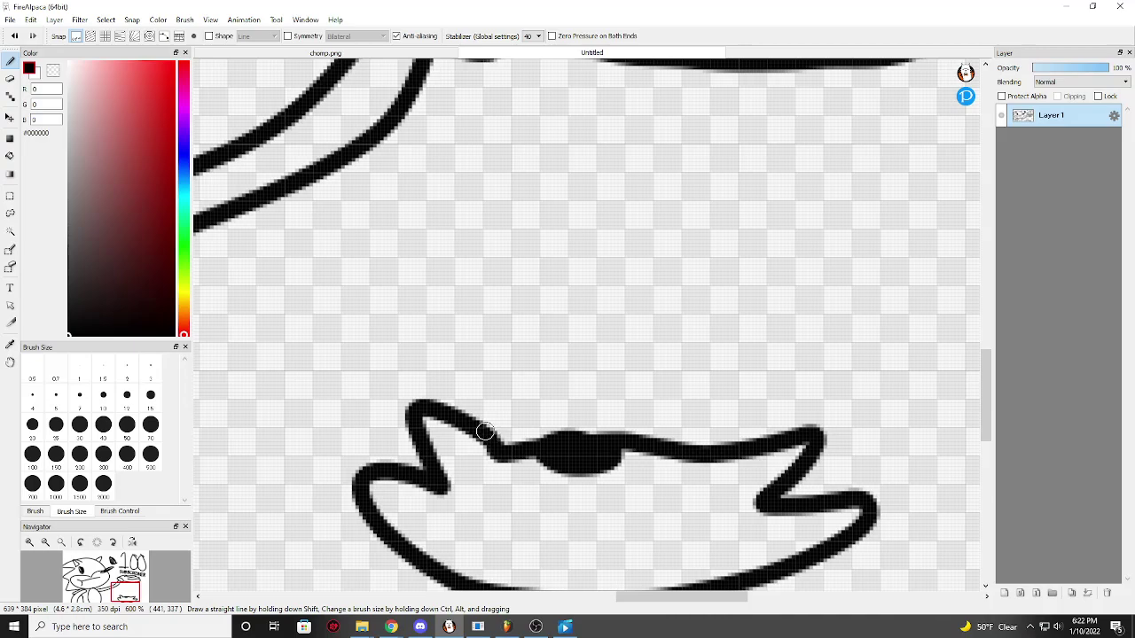
- Draw the head outline above the tufted muzzle with two pointed ears and their inner-ear triangles
left_click_drag(485, 431, 504, 328)
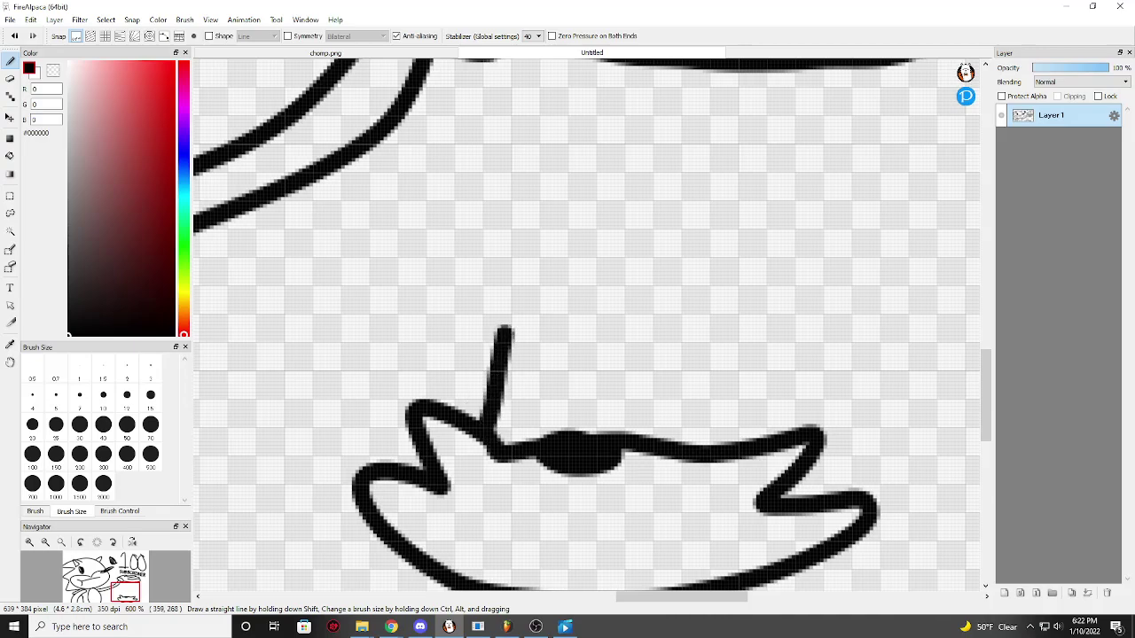
key("ctrl+z")
mouse_move(457, 415)
left_mouse_down()
mouse_move(463, 349)
mouse_move(492, 295)
mouse_move(479, 206)
mouse_move(552, 269)
mouse_move(686, 279)
mouse_move(811, 229)
mouse_move(774, 417)
left_mouse_up()
mouse_move(737, 294)
left_mouse_down()
mouse_move(790, 321)
mouse_move(737, 298)
mouse_move(774, 265)
mouse_move(788, 298)
left_mouse_up()
mouse_move(473, 236)
left_mouse_down()
mouse_move(519, 281)
mouse_move(462, 321)
left_mouse_up()
left_click_drag(523, 384, 536, 346)
left_click_drag(672, 383, 668, 379)
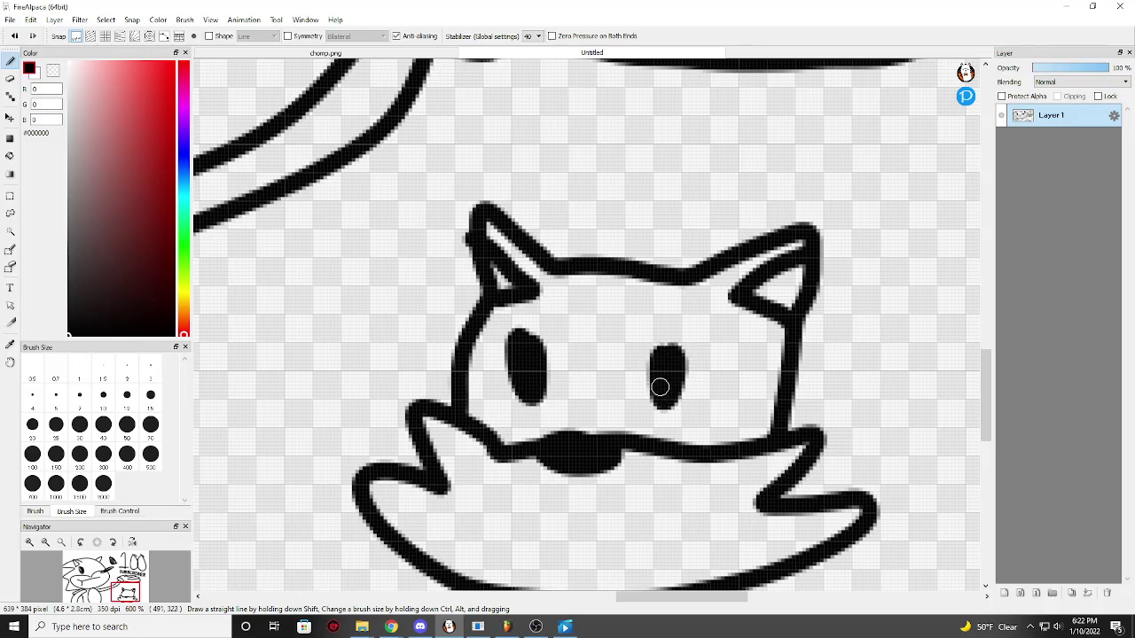
mouse_move(490, 509)
left_mouse_down()
mouse_move(505, 542)
mouse_move(640, 502)
left_mouse_up()
scroll(494, 455, "down", 3)
scroll(493, 455, "up", 3)
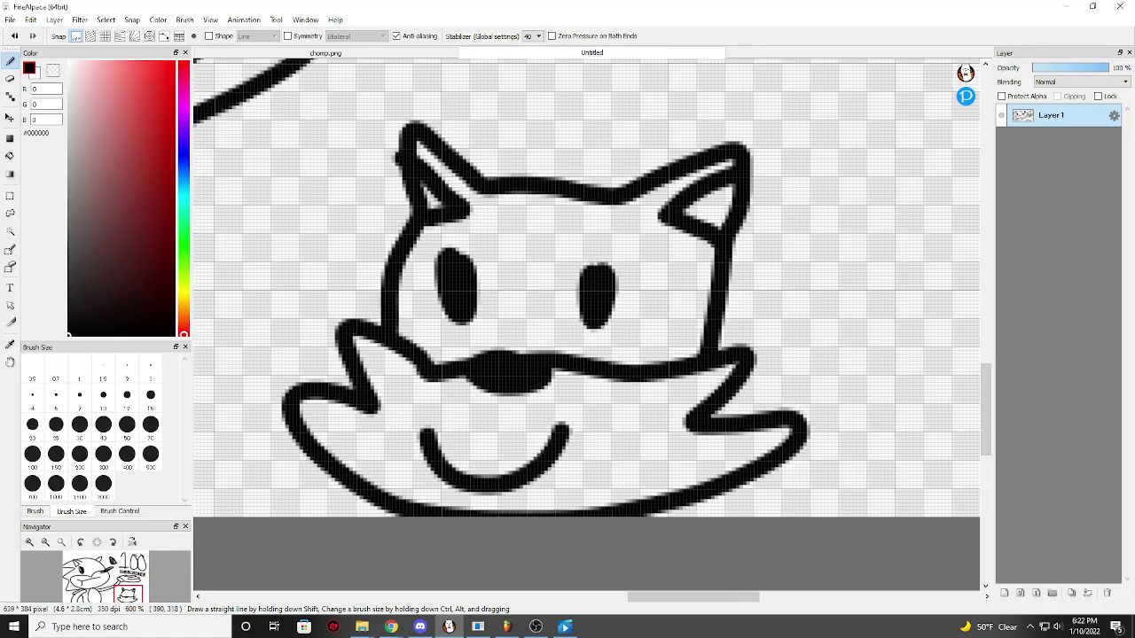
key("ctrl+z")
mouse_move(463, 436)
left_mouse_down()
mouse_move(481, 462)
mouse_move(532, 450)
mouse_move(548, 424)
left_mouse_up()
scroll(548, 424, "down", 4)
scroll(548, 424, "up", 3)
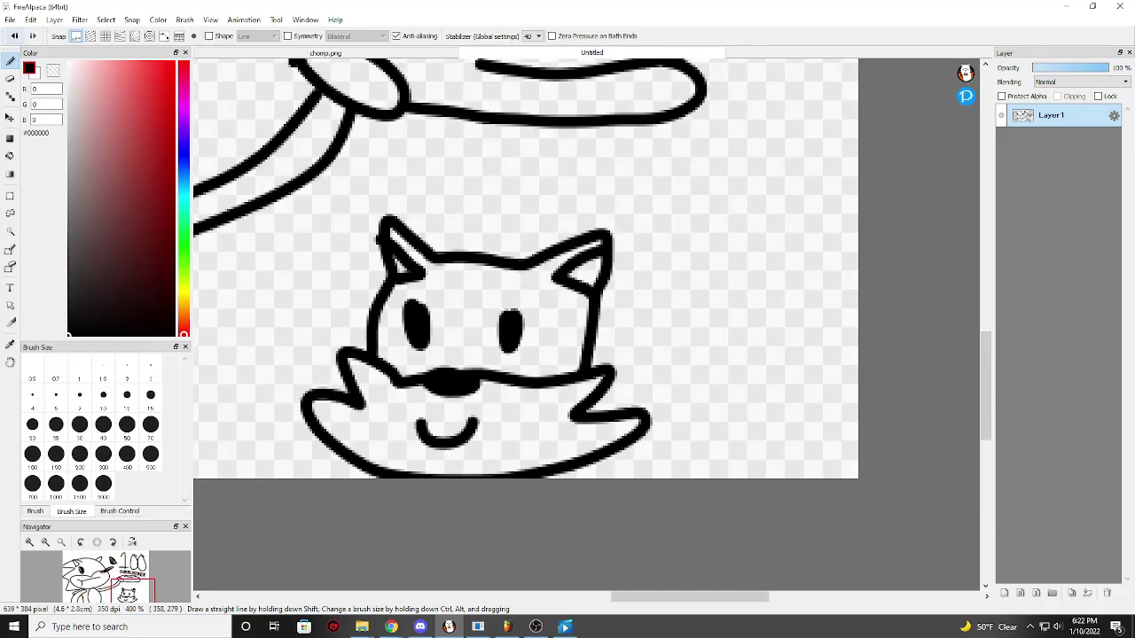
key("ctrl+z")
scroll(456, 393, "up", 4)
left_click_drag(381, 412, 598, 451)
scroll(599, 451, "down", 3)
scroll(539, 435, "up", 2)
left_click(15, 35)
left_click(14, 36)
left_click(14, 35)
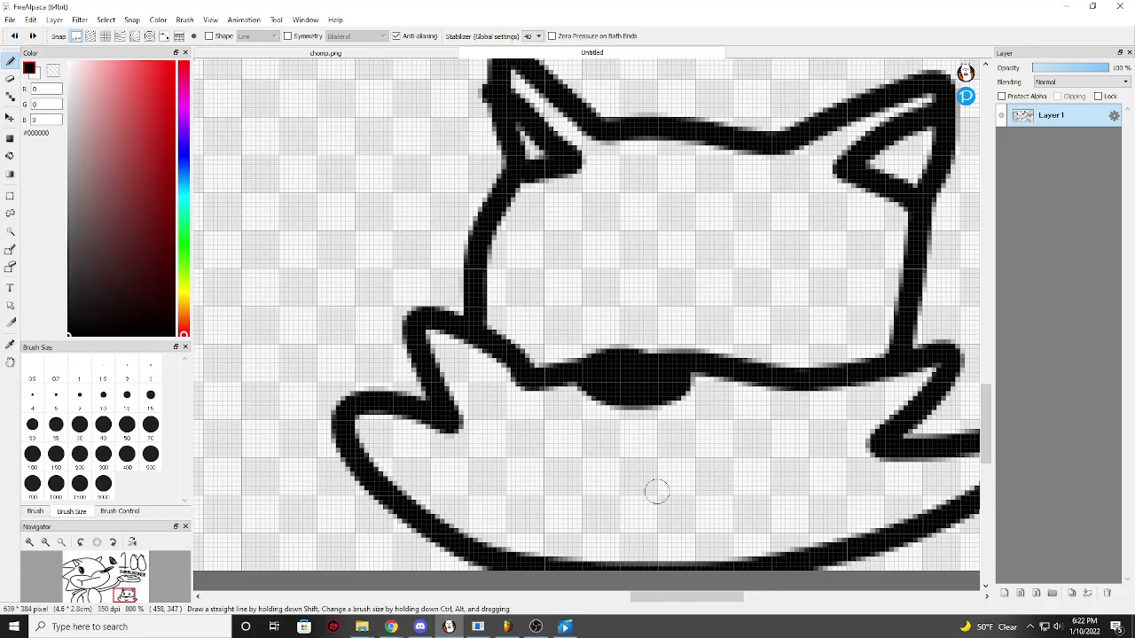
- Draw a small curved smile below the cat-eared character's nose, replacing the first attempt with one closer to the nose
scroll(650, 476, "up", 2)
mouse_move(504, 424)
left_mouse_down()
mouse_move(569, 503)
mouse_move(668, 515)
mouse_move(703, 480)
mouse_move(701, 418)
left_mouse_up()
scroll(701, 417, "down", 5)
scroll(604, 425, "up", 3)
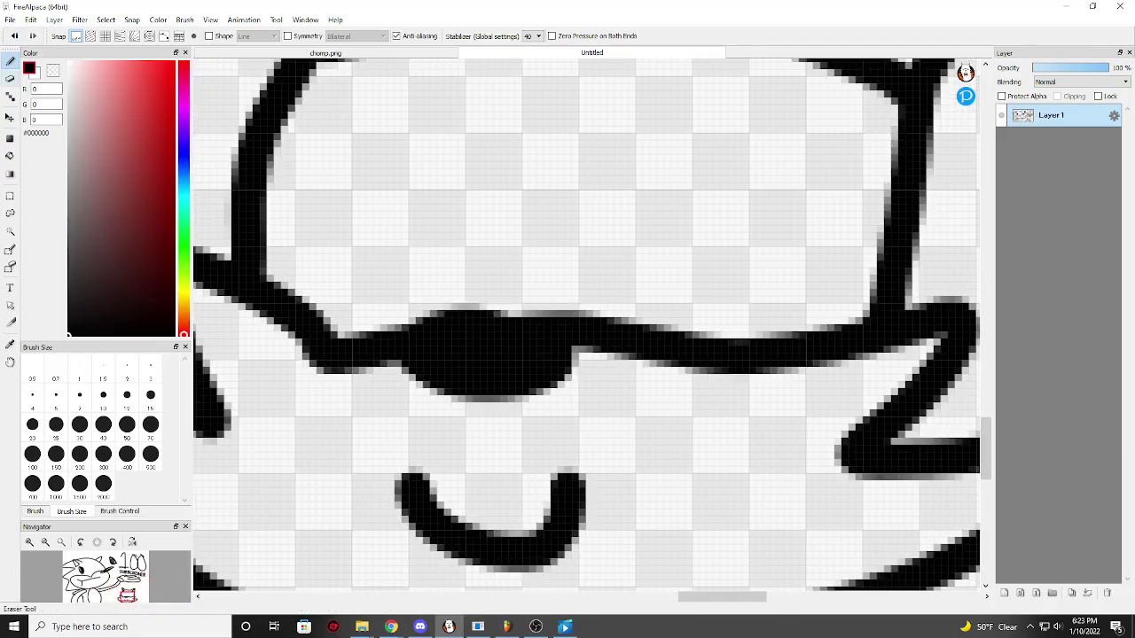
left_click(14, 35)
left_click(423, 443)
mouse_move(423, 443)
left_mouse_down()
mouse_move(466, 502)
mouse_move(548, 492)
mouse_move(593, 401)
mouse_move(625, 426)
left_mouse_up()
scroll(524, 392, "down", 3)
scroll(610, 430, "up", 3)
- Draw two small round black eyes just above the cat-eared character's nose
key("ctrl+z")
left_click(599, 419)
mouse_move(603, 406)
left_mouse_down()
mouse_move(572, 418)
mouse_move(591, 400)
left_mouse_up()
left_click_drag(383, 413, 401, 418)
scroll(406, 403, "down", 10)
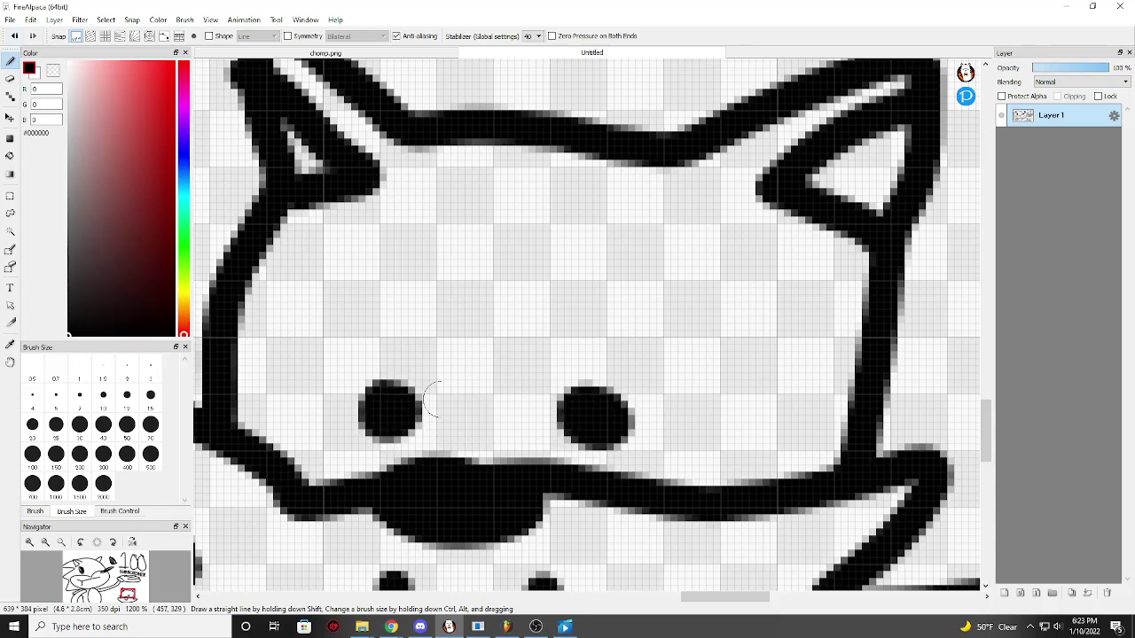
scroll(594, 377, "up", 10)
mouse_move(594, 377)
left_mouse_down()
mouse_move(568, 367)
mouse_move(600, 404)
mouse_move(539, 399)
mouse_move(594, 404)
mouse_move(594, 369)
mouse_move(570, 394)
left_mouse_up()
scroll(591, 400, "down", 5)
scroll(594, 398, "up", 5)
scroll(570, 394, "down", 10)
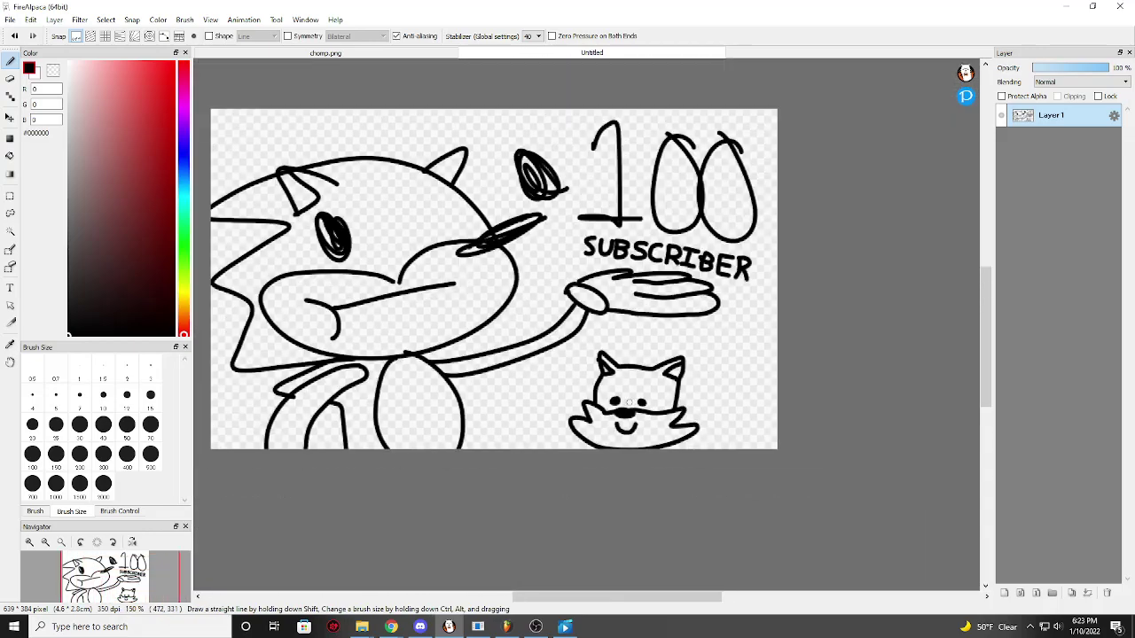
- Draw a second character's long curved muzzle beside the cat-eared head and fill its tip black as a nose
scroll(792, 430, "down", 2)
scroll(749, 391, "up", 4)
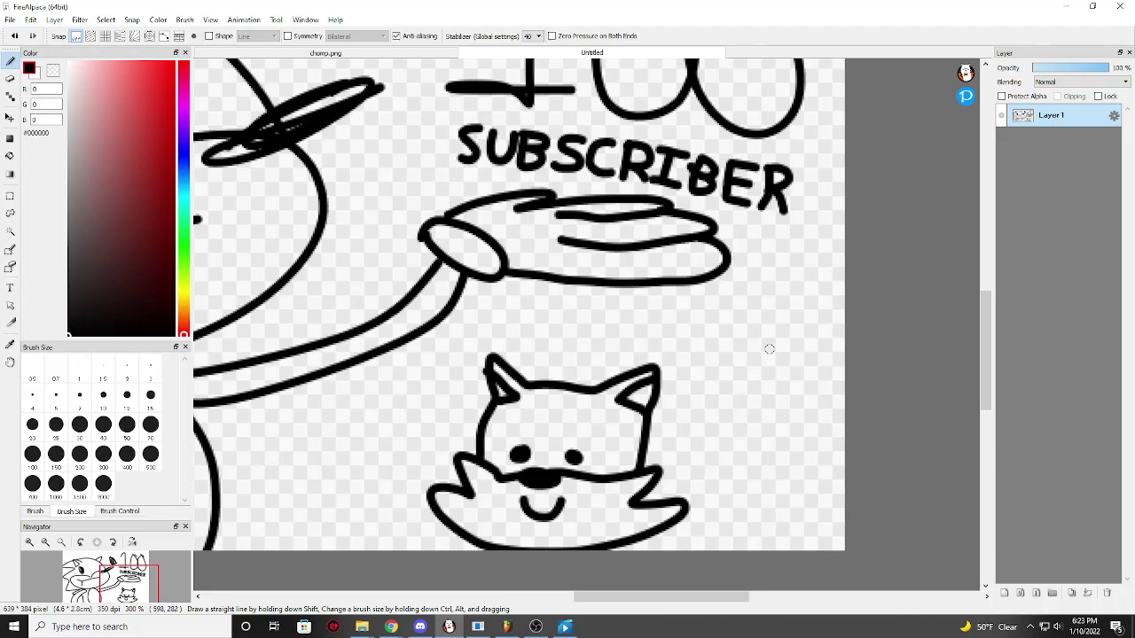
mouse_move(766, 391)
left_mouse_down()
mouse_move(791, 380)
mouse_move(805, 421)
mouse_move(697, 415)
mouse_move(674, 386)
mouse_move(769, 388)
left_mouse_up()
mouse_move(679, 390)
left_mouse_down()
mouse_move(691, 387)
mouse_move(692, 399)
left_mouse_up()
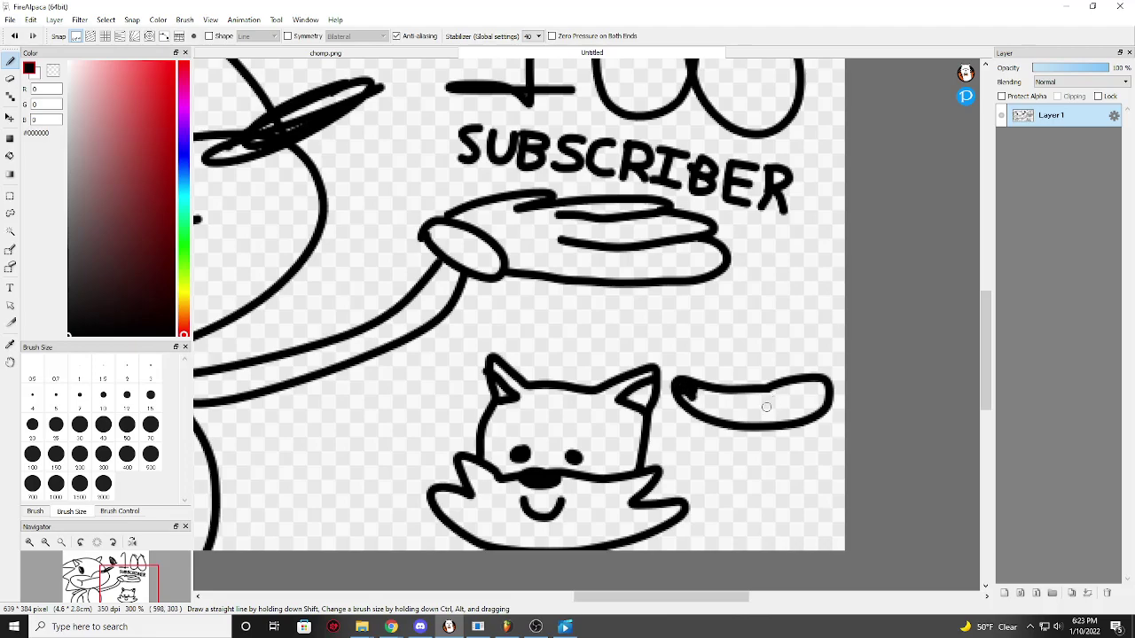
- Draw the second character's mouth inside the muzzle as a short slanted line ending in a small cross stroke
scroll(769, 407, "up", 3)
scroll(697, 399, "down", 2)
scroll(788, 419, "up", 1)
left_click_drag(758, 414, 815, 406)
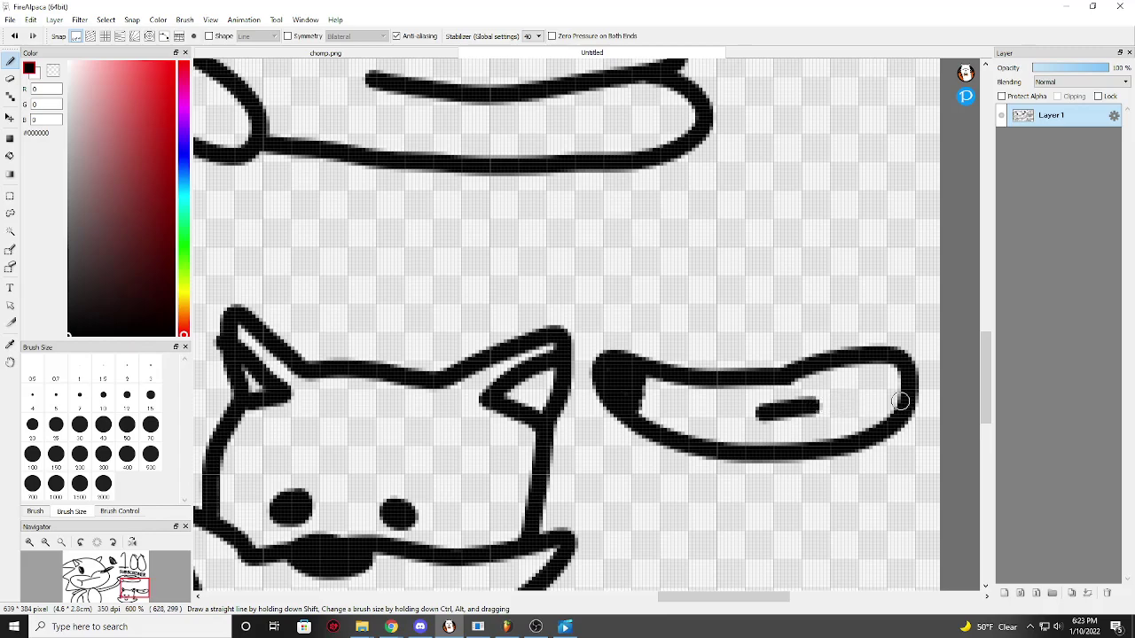
scroll(882, 383, "up", 4)
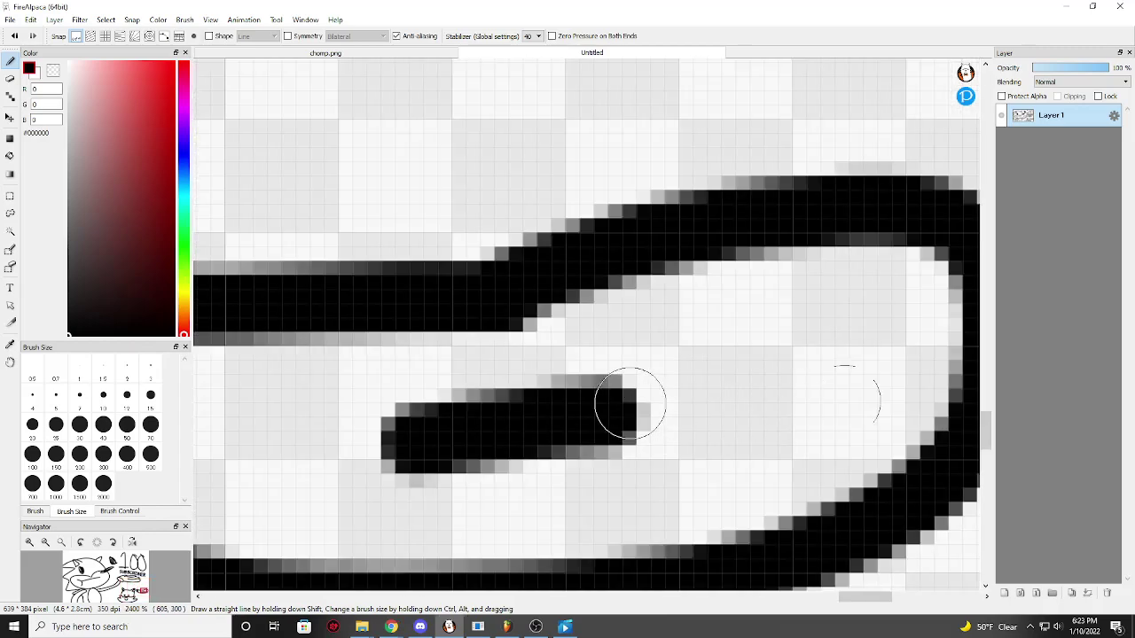
mouse_move(629, 398)
left_mouse_down()
mouse_move(688, 396)
mouse_move(630, 410)
mouse_move(772, 395)
mouse_move(788, 346)
mouse_move(783, 455)
left_mouse_up()
key("ctrl+z")
scroll(783, 455, "down", 1)
scroll(783, 455, "down", 4)
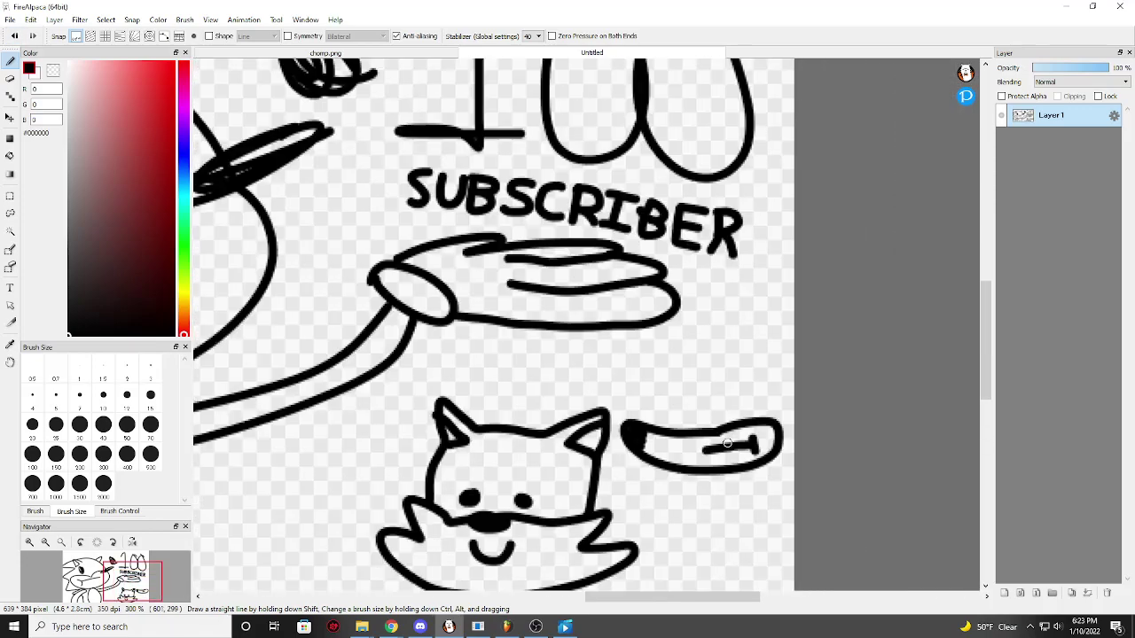
- Draw the second character's rounded head outline above the muzzle, ending in jagged points behind the jaw
scroll(704, 413, "up", 2)
scroll(577, 441, "up", 1)
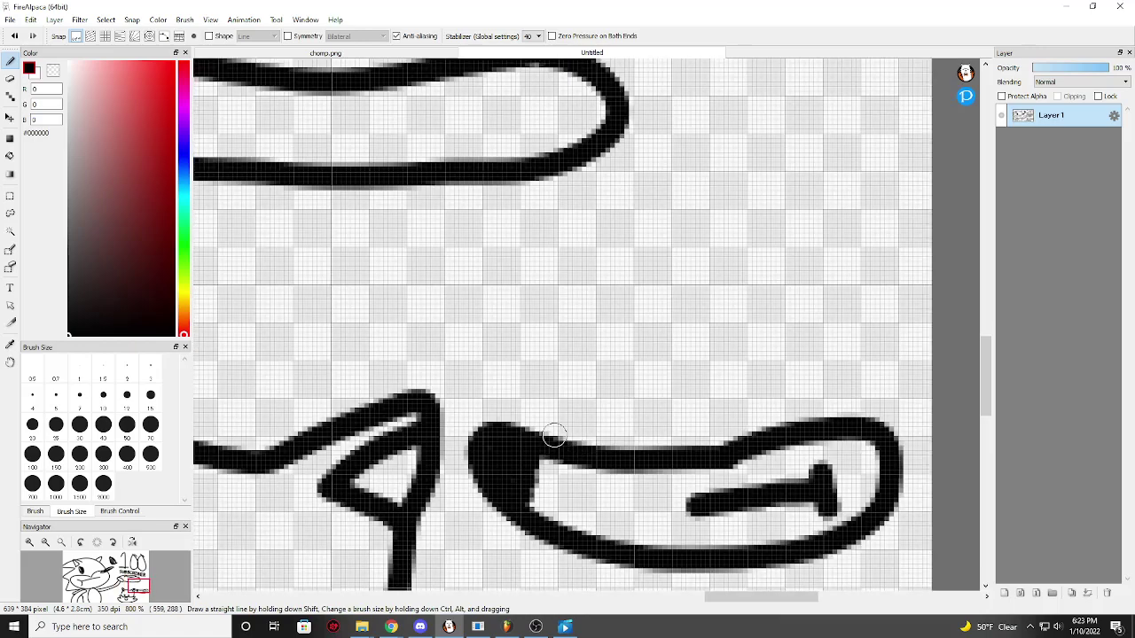
mouse_move(542, 441)
left_mouse_down()
mouse_move(550, 362)
mouse_move(580, 302)
mouse_move(637, 275)
mouse_move(886, 296)
mouse_move(911, 375)
mouse_move(918, 494)
mouse_move(907, 584)
mouse_move(879, 543)
mouse_move(861, 588)
mouse_move(838, 548)
left_mouse_up()
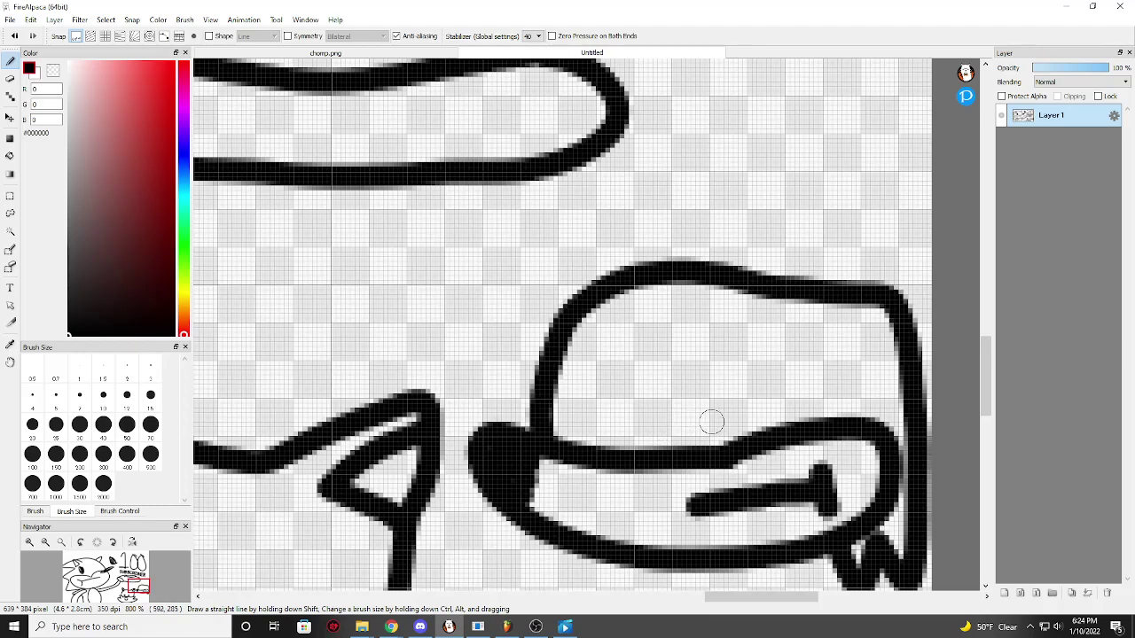
left_click_drag(714, 422, 719, 393)
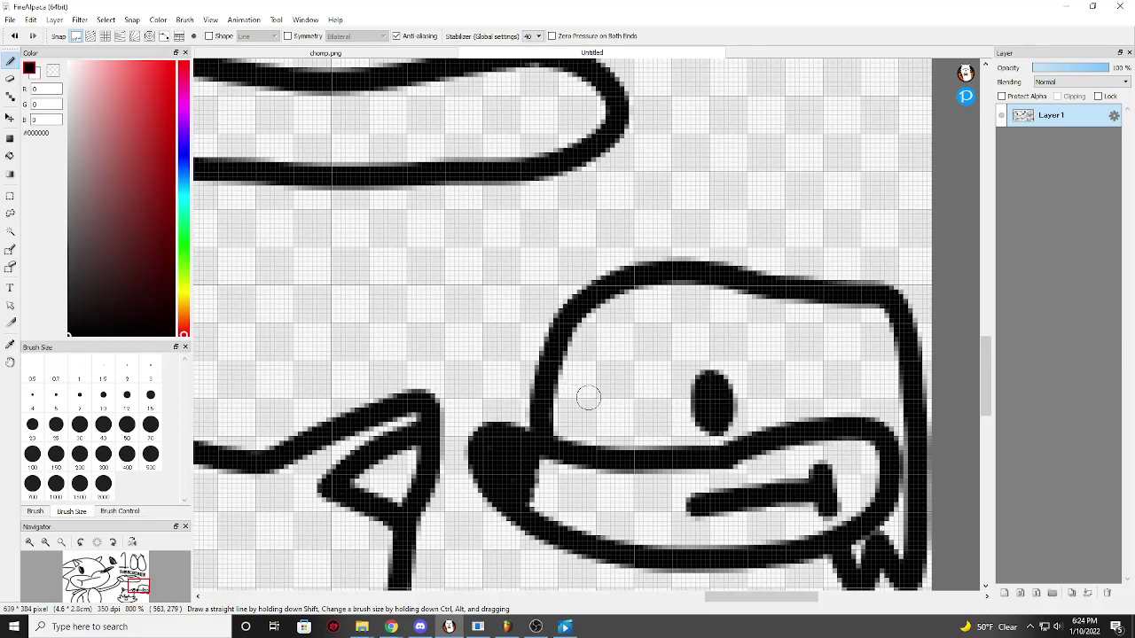
scroll(583, 393, "down", 2)
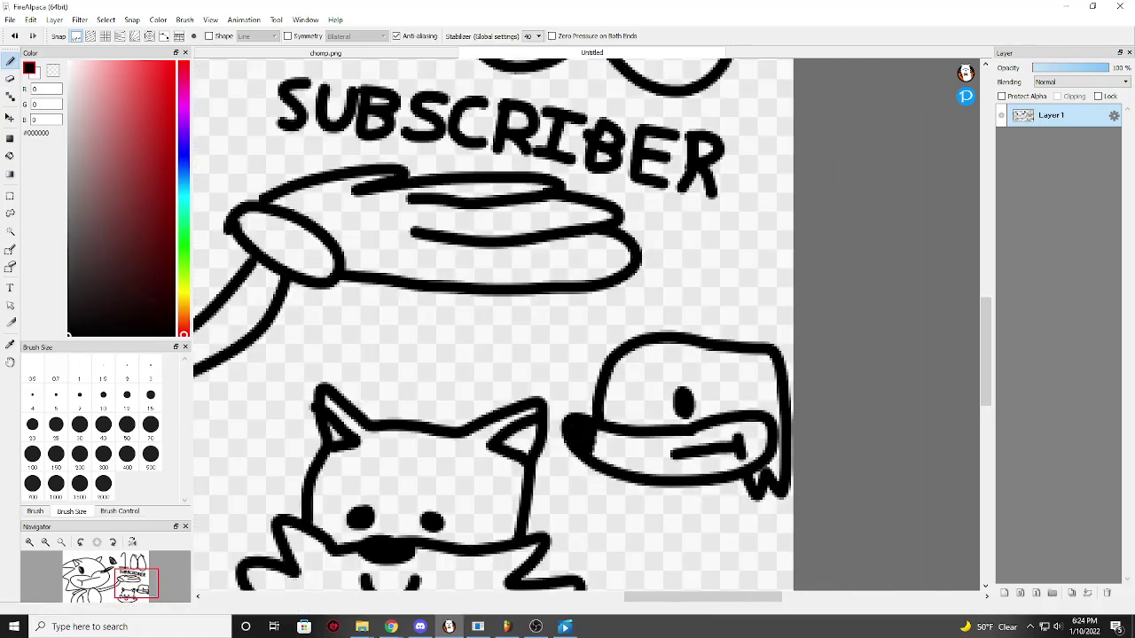
scroll(665, 363, "up", 3)
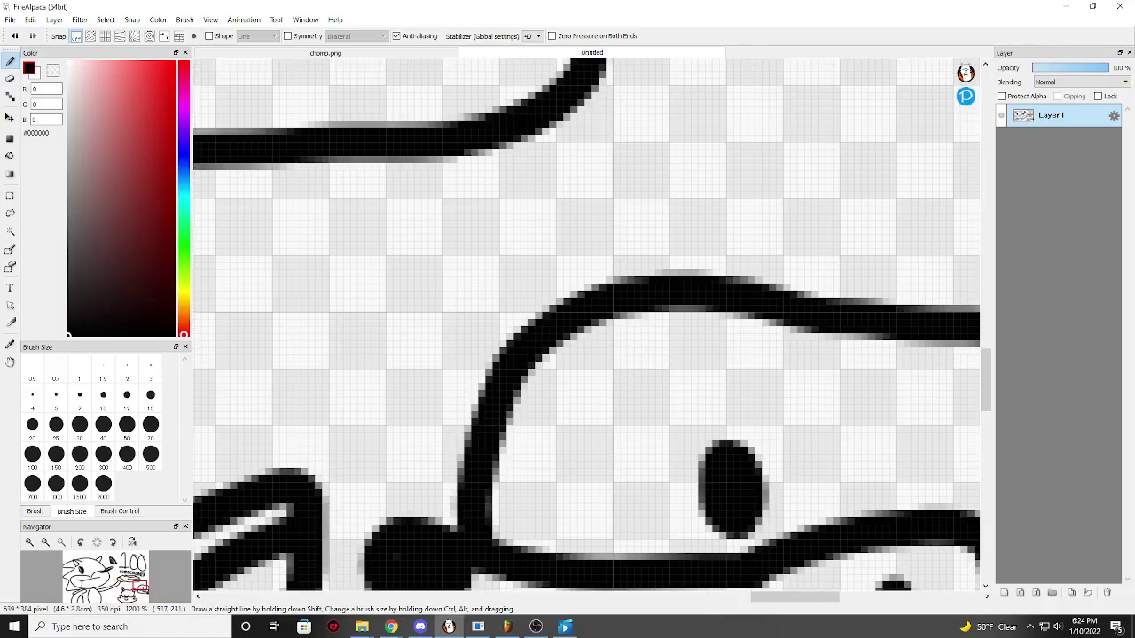
scroll(585, 319, "down", 3)
scroll(574, 276, "up", 3)
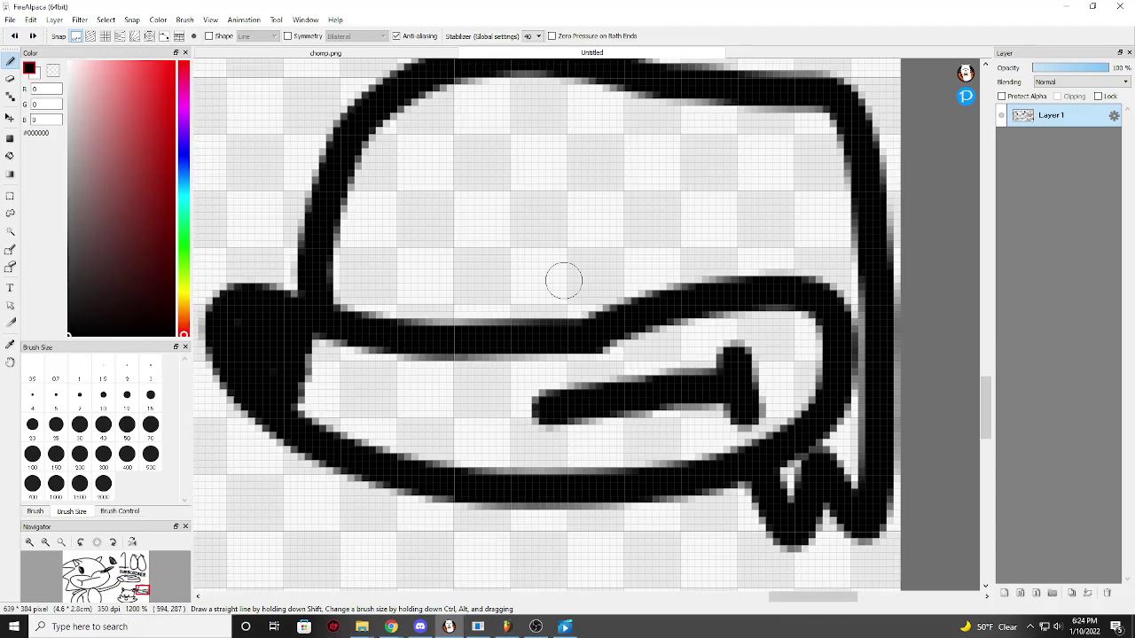
- Draw a small round eye above the second character's muzzle and another small black eye mark above its nose
left_click(574, 276)
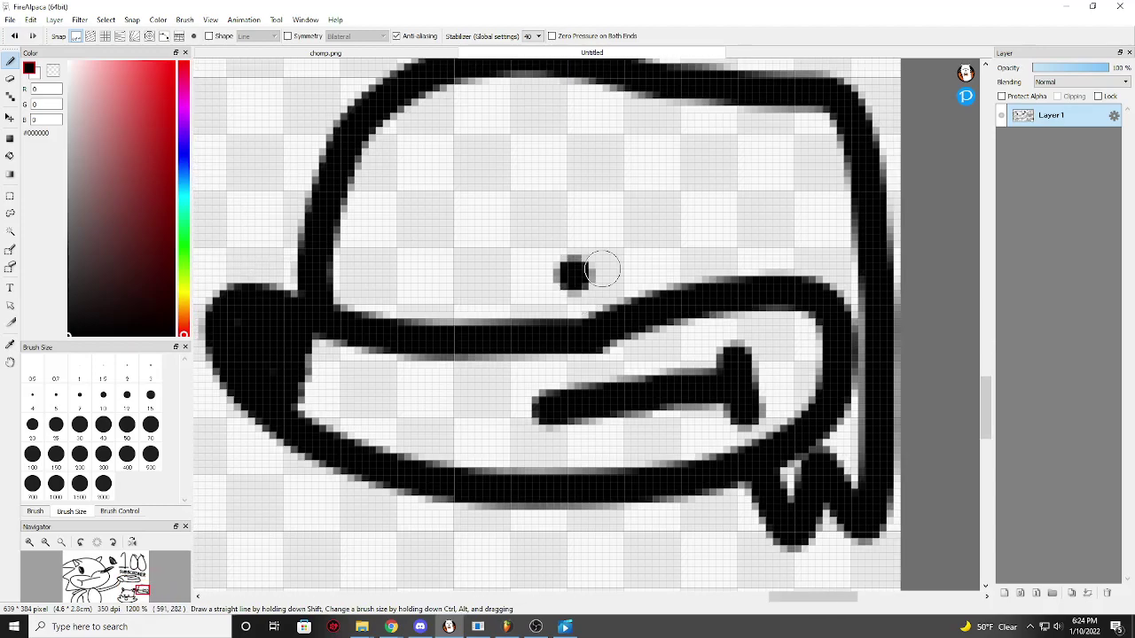
scroll(574, 264, "down", 3)
scroll(577, 269, "up", 3)
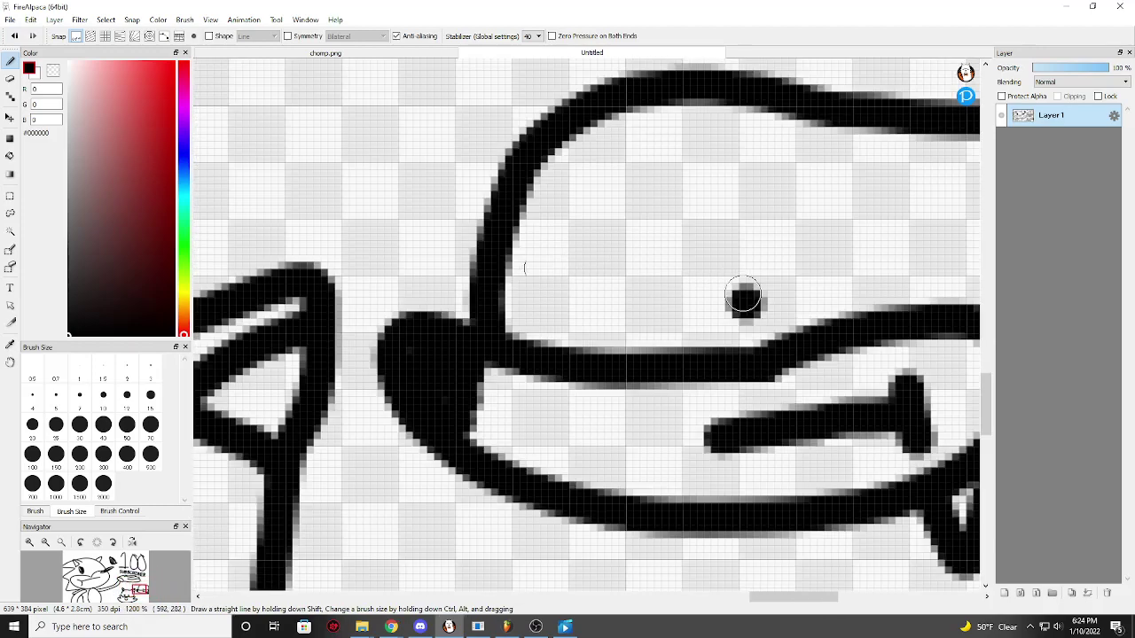
scroll(749, 302, "up", 1)
scroll(749, 302, "down", 5)
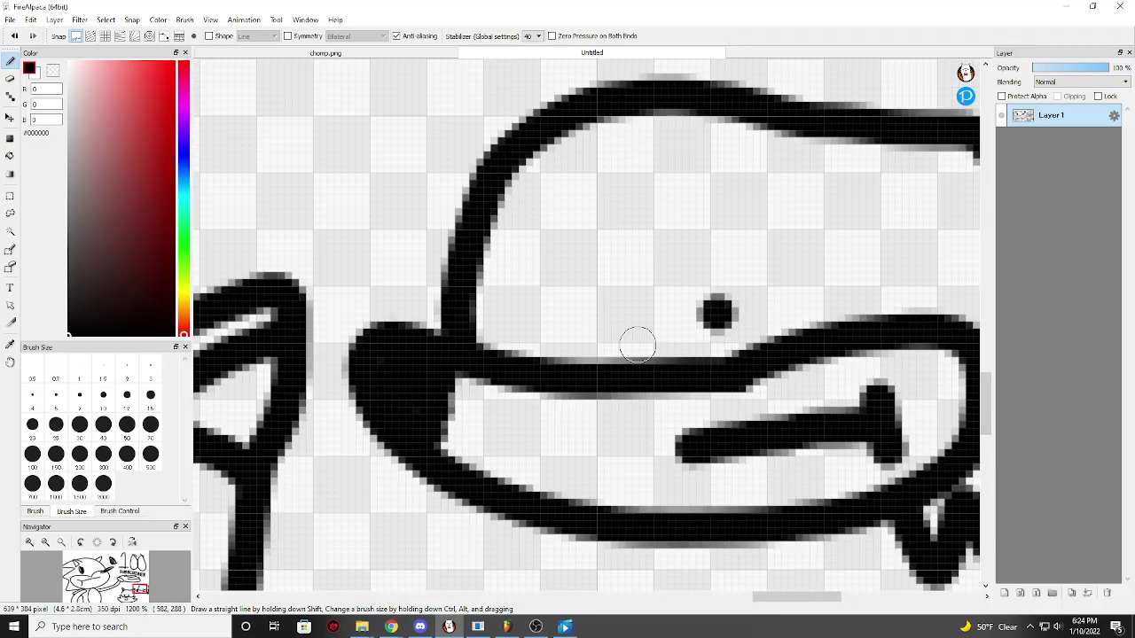
scroll(679, 329, "up", 4)
mouse_move(667, 383)
left_mouse_down()
mouse_move(639, 371)
mouse_move(649, 341)
mouse_move(660, 365)
mouse_move(651, 388)
mouse_move(652, 343)
mouse_move(661, 373)
left_mouse_up()
mouse_move(384, 368)
left_mouse_down()
mouse_move(342, 350)
mouse_move(337, 317)
left_mouse_up()
scroll(700, 363, "down", 6)
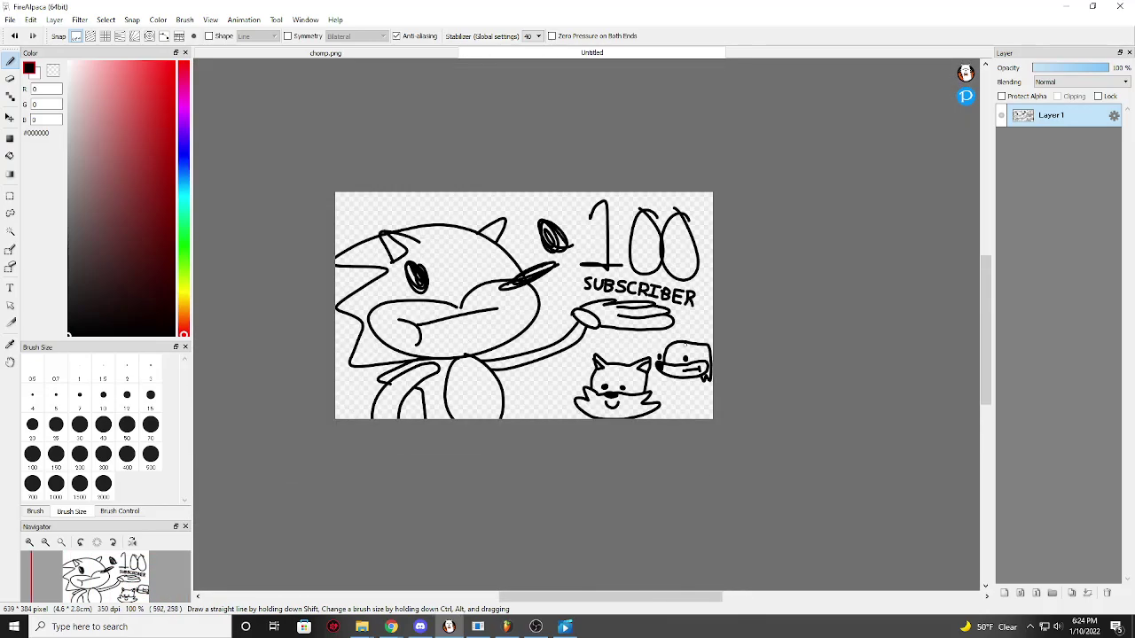
scroll(529, 361, "up", 3)
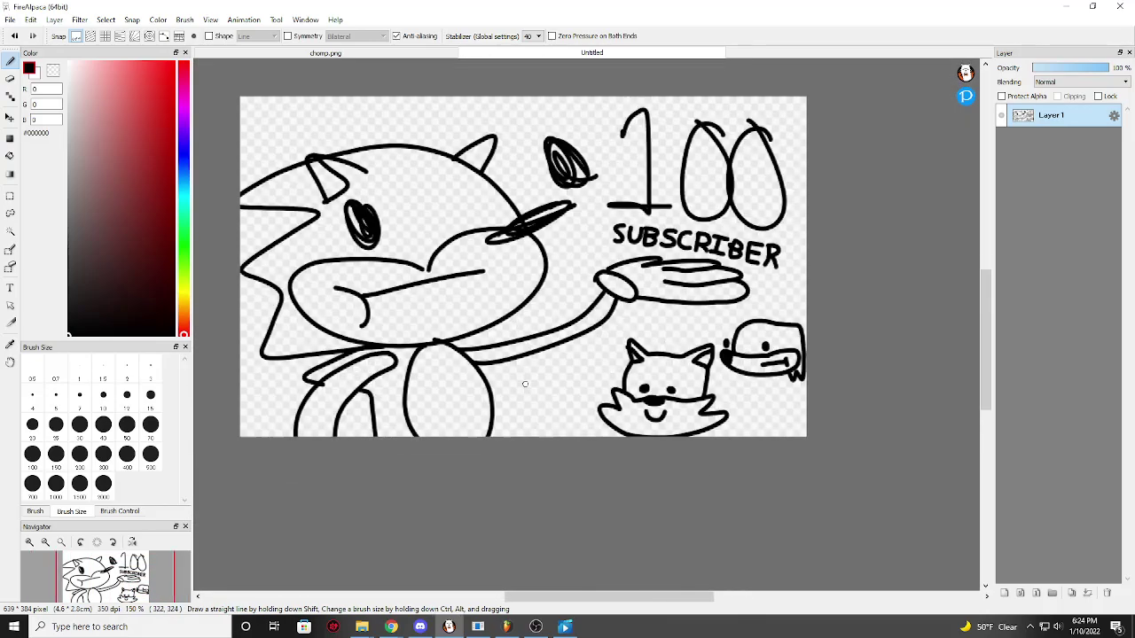
scroll(532, 377, "down", 1)
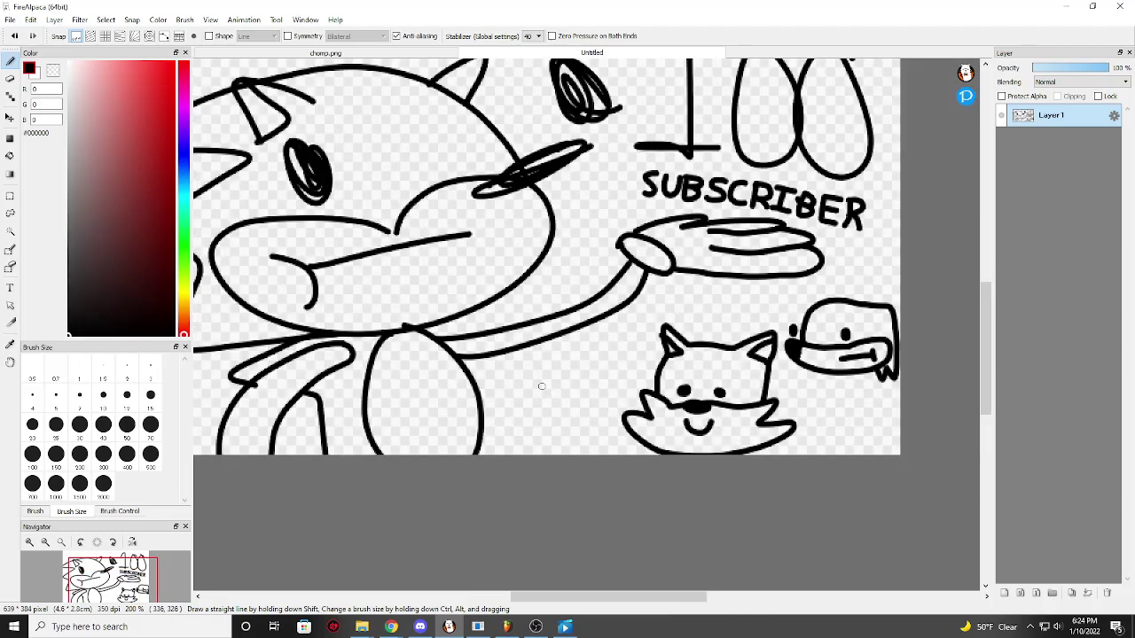
scroll(541, 387, "up", 2)
scroll(537, 420, "down", 1)
scroll(552, 375, "up", 3)
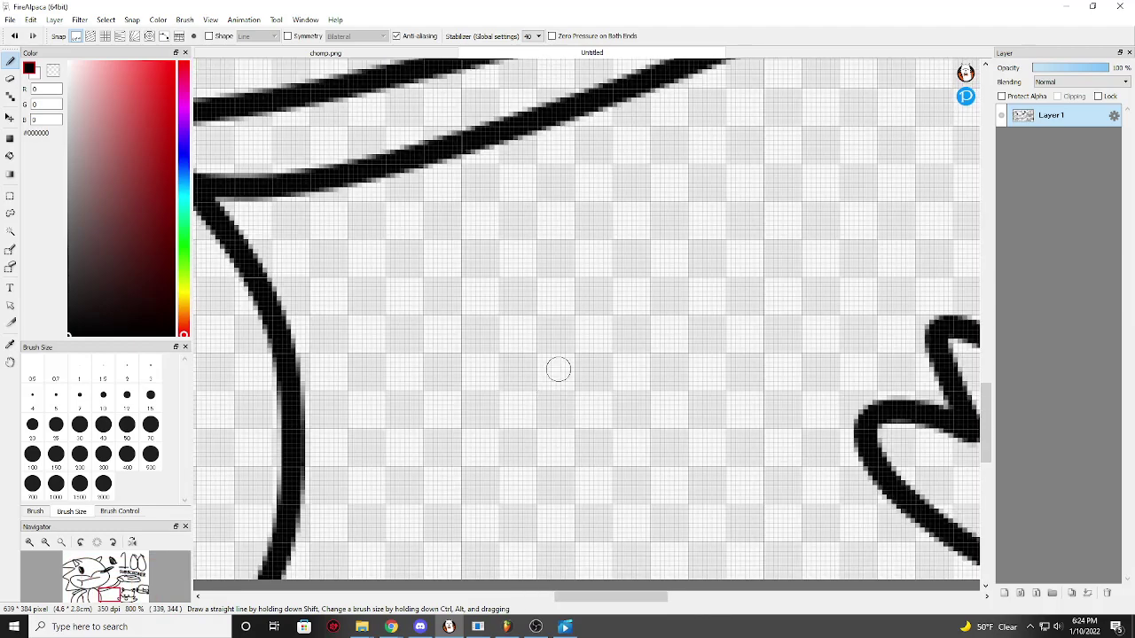
scroll(502, 435, "down", 7)
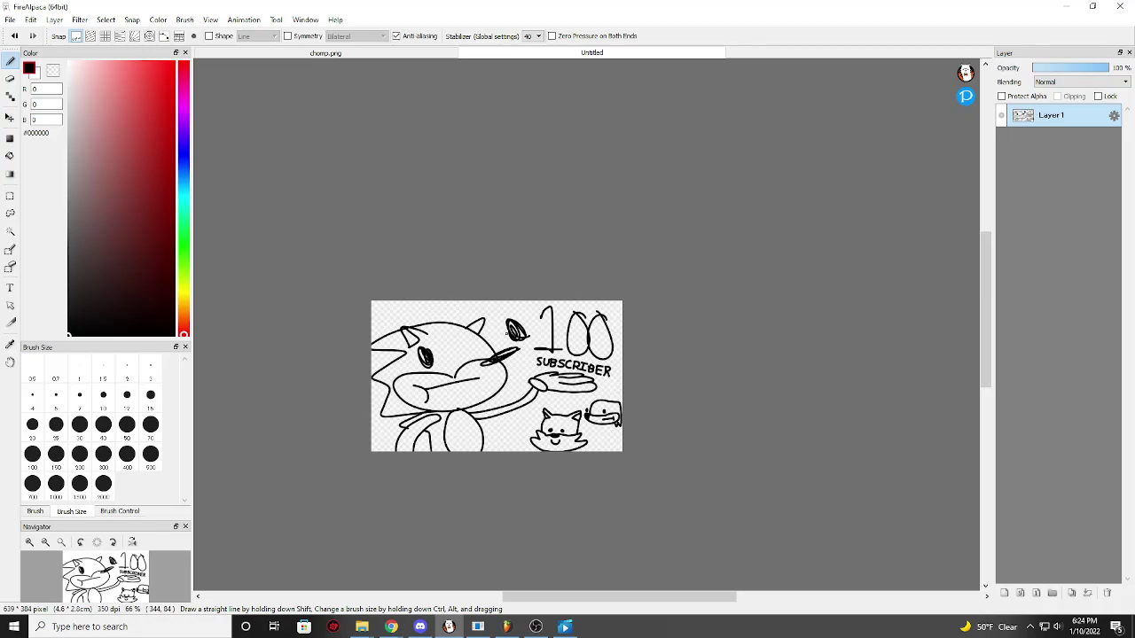
scroll(504, 340, "up", 3)
scroll(505, 346, "down", 3)
scroll(532, 364, "up", 4)
scroll(553, 374, "down", 2)
scroll(548, 383, "up", 1)
scroll(548, 383, "down", 1)
scroll(532, 387, "up", 2)
scroll(536, 389, "down", 1)
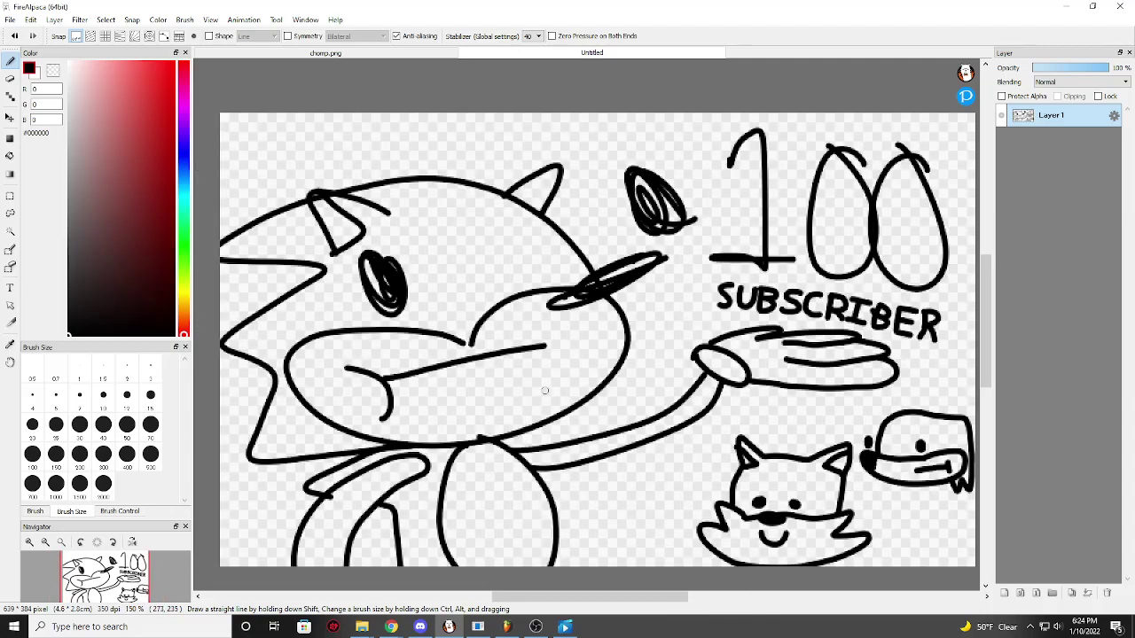
scroll(545, 390, "down", 2)
scroll(553, 391, "up", 2)
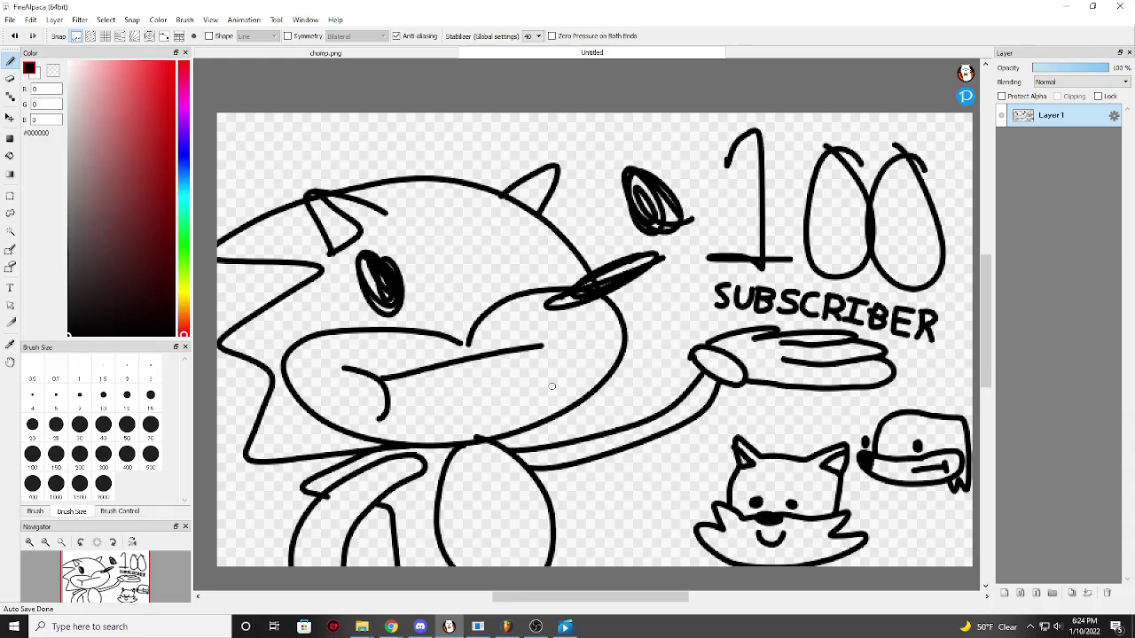
- Close the small gap in the upper outline of the large character's muzzle with a short black stroke
scroll(552, 386, "up", 10)
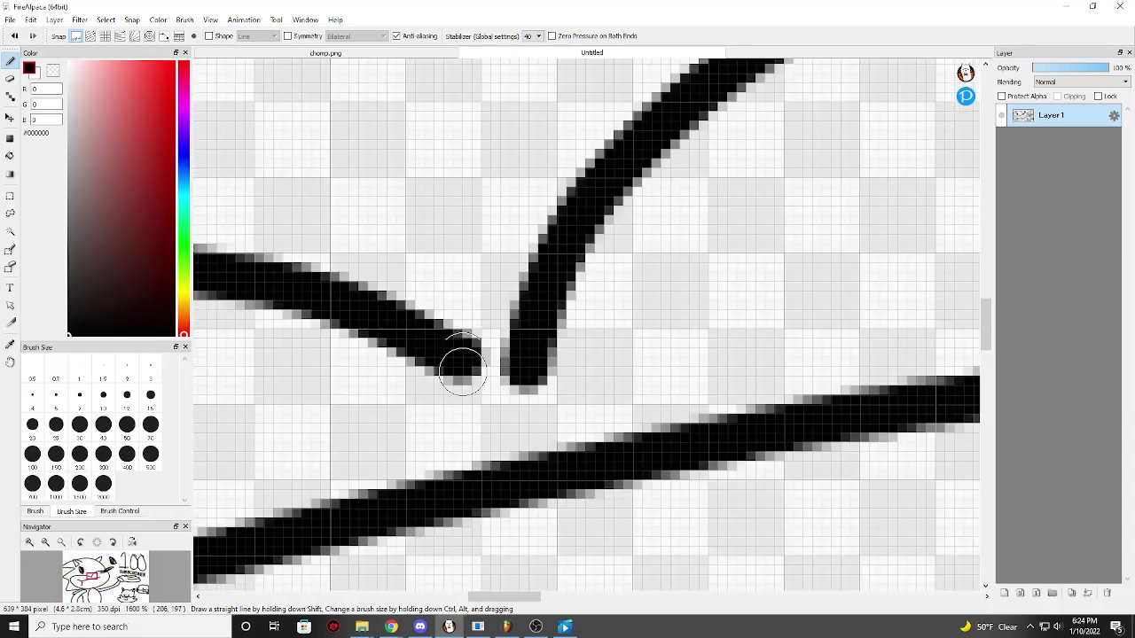
scroll(636, 384, "down", 10)
scroll(609, 365, "up", 5)
scroll(610, 366, "down", 4)
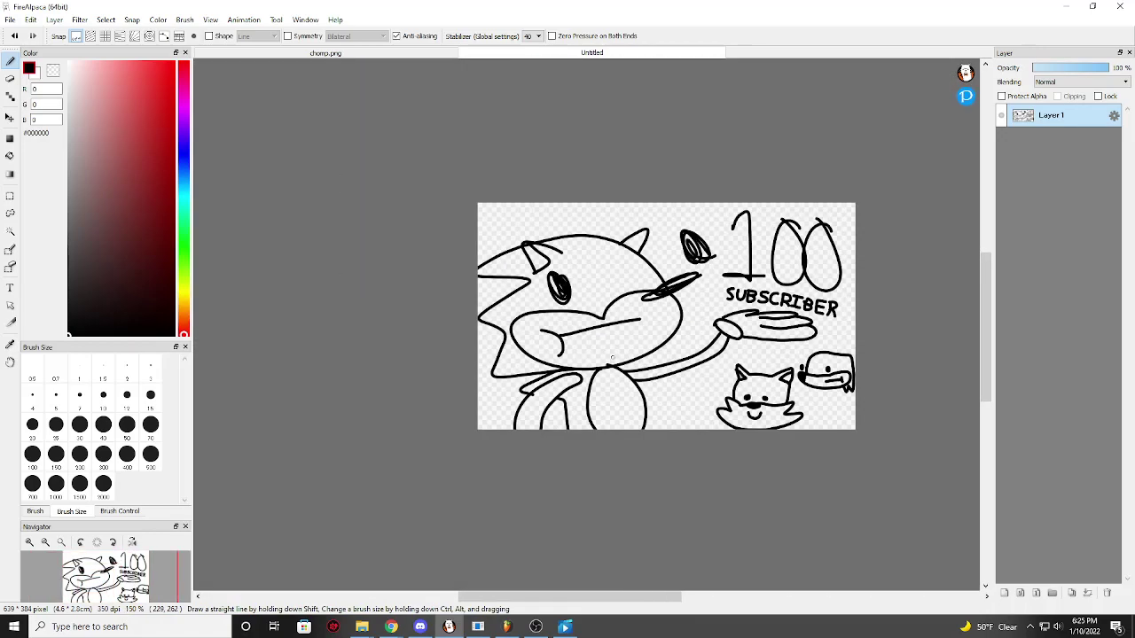
scroll(738, 328, "up", 2)
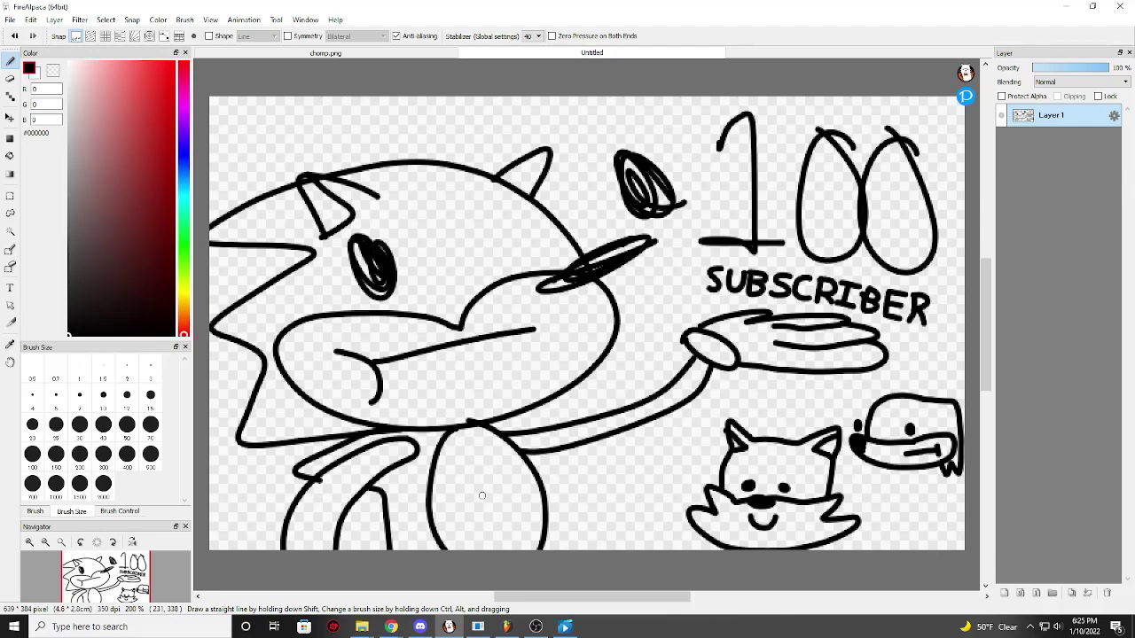
- View the Sunky the Fangame page on Game Jolt in Chrome and return to the drawing in FireAlpaca
mouse_move(391, 627)
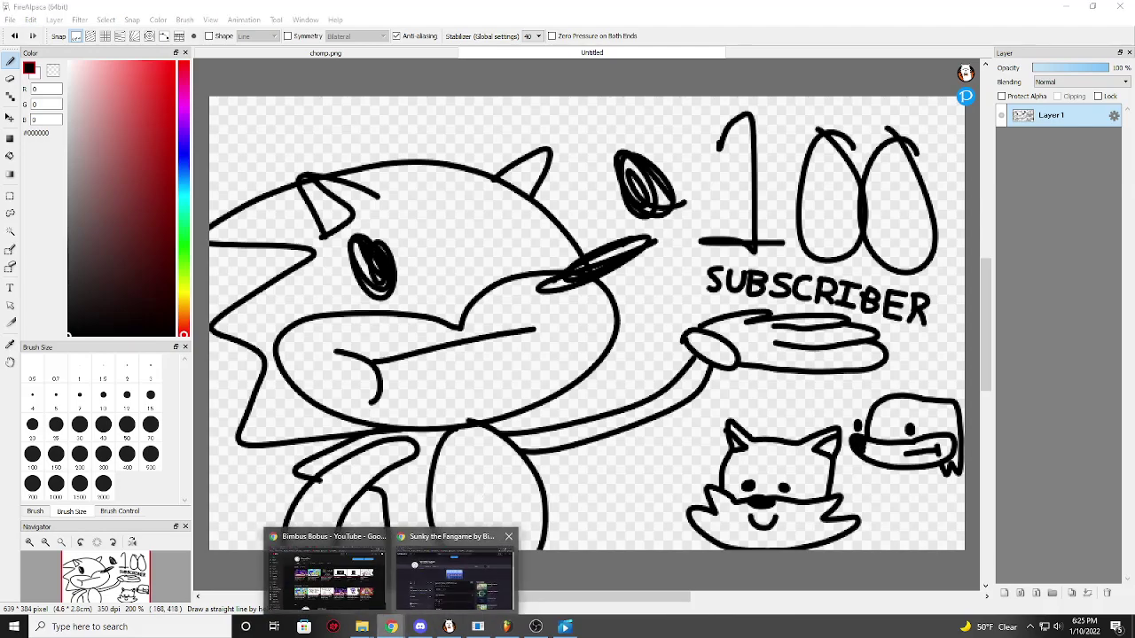
left_click(454, 572)
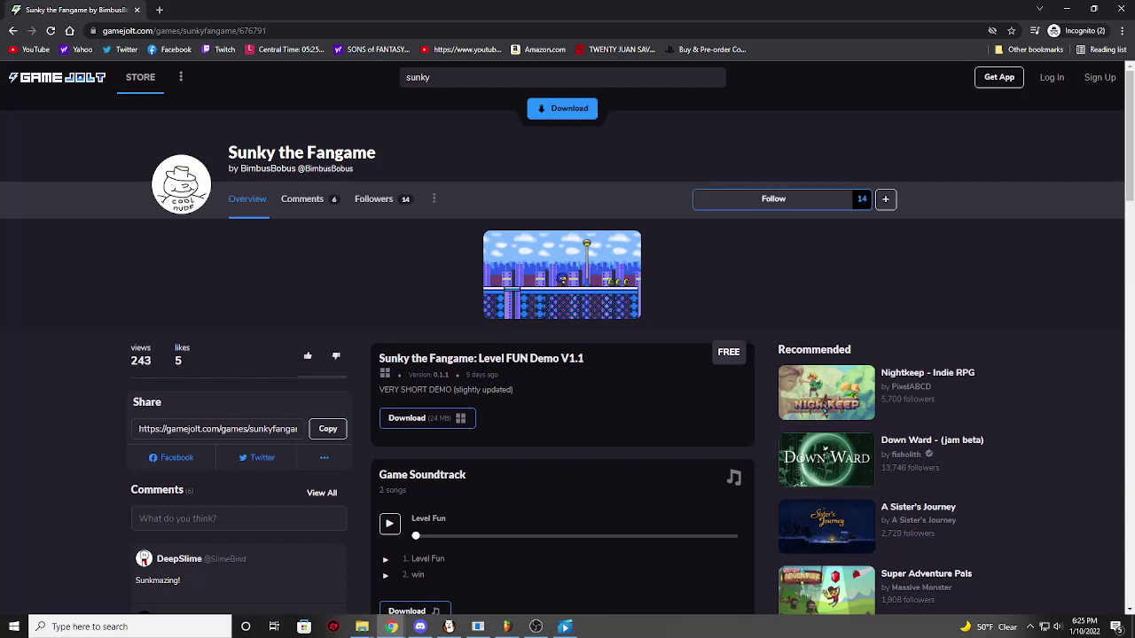
left_click(449, 627)
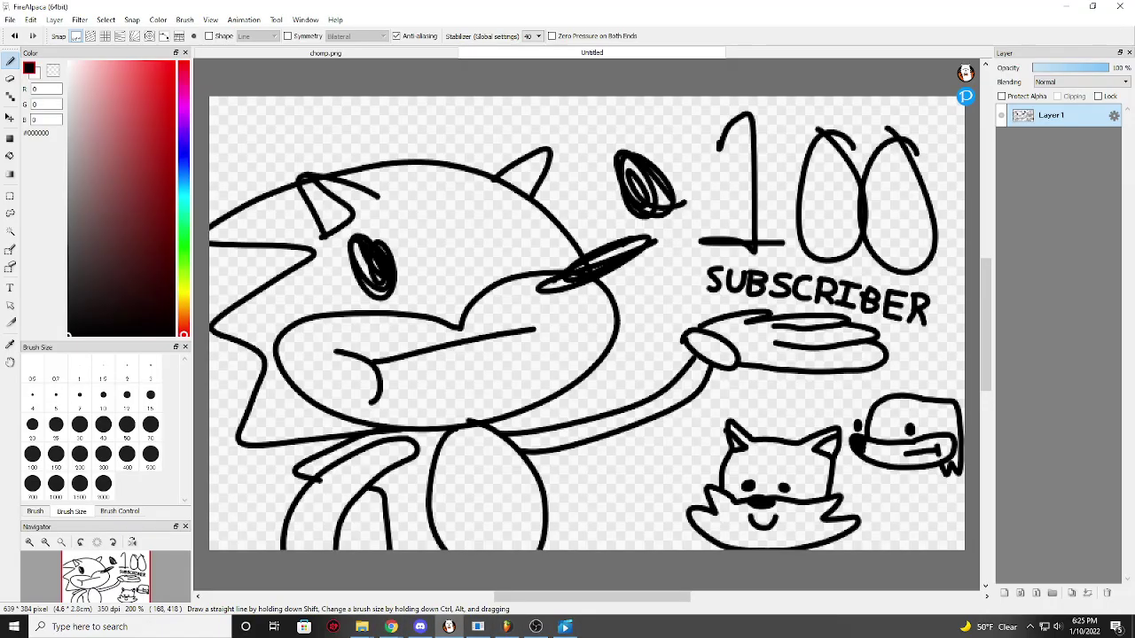
left_click(535, 627)
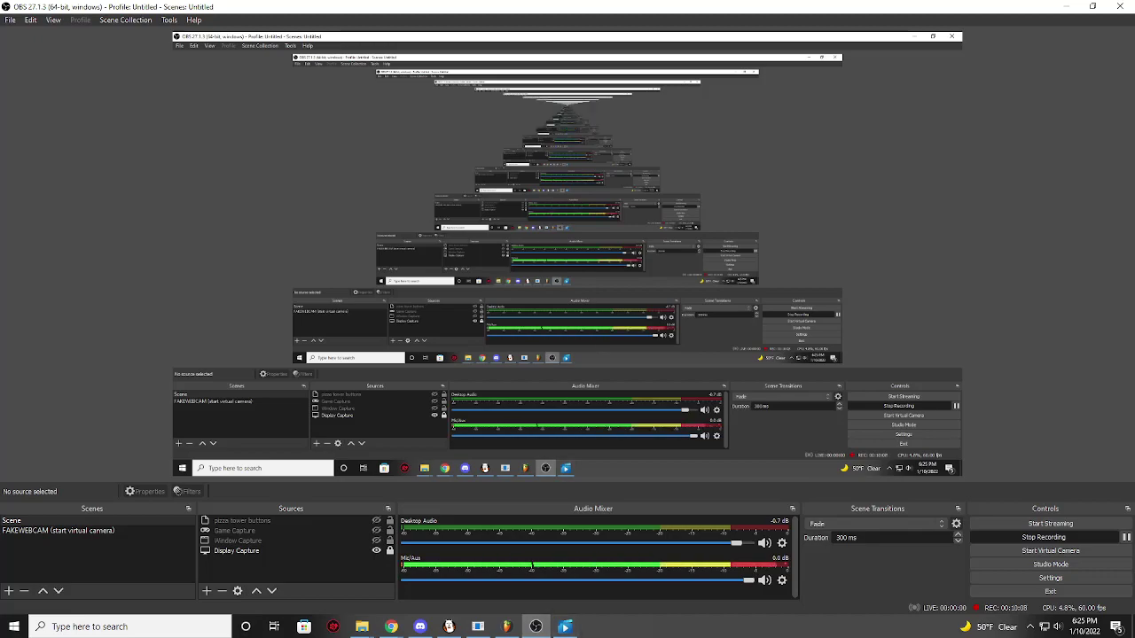